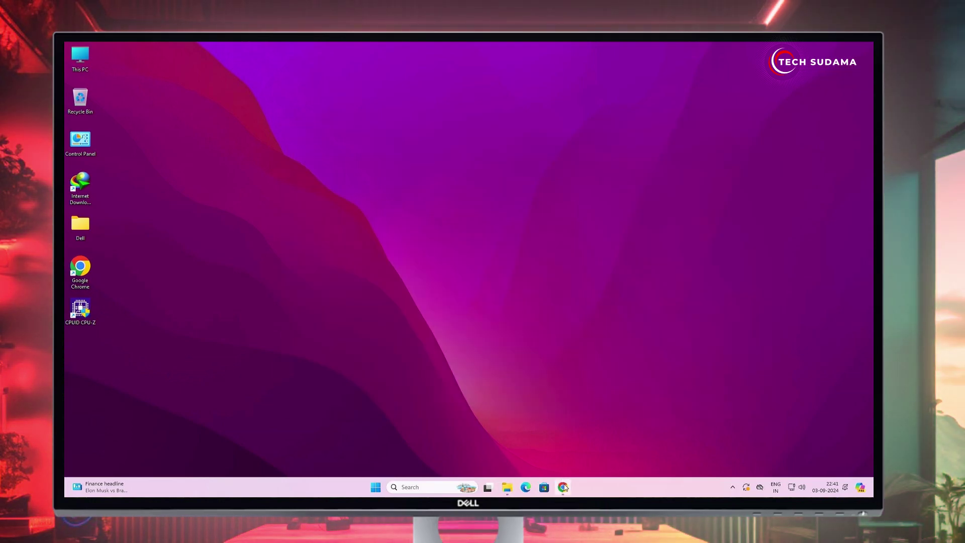
Step: Launch Google Chrome from the Windows taskbar to search for linuxmint
{"action": "left_click", "coordinate": [563, 487]}
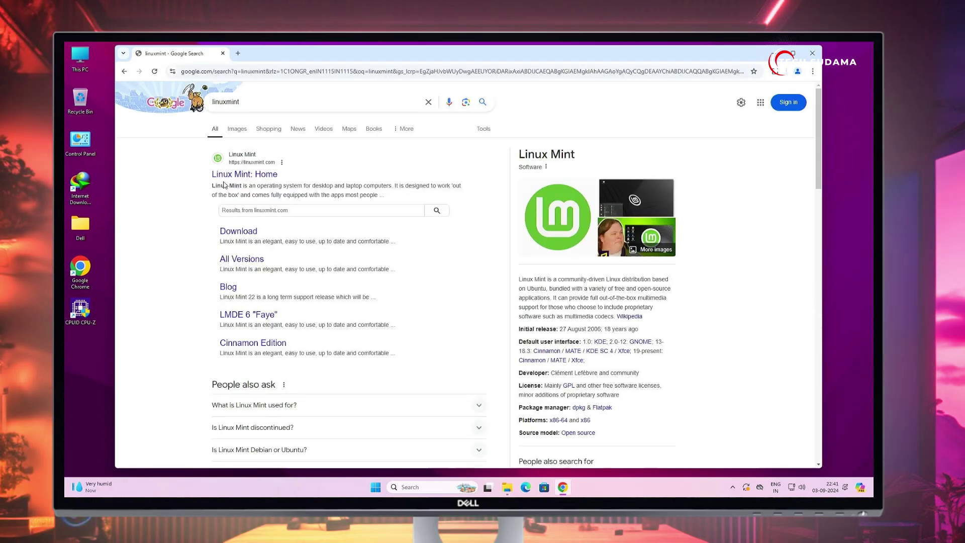
Step: Go from the Linux Mint home page to the Cinnamon Edition download page
{"action": "left_click", "coordinate": [233, 175]}
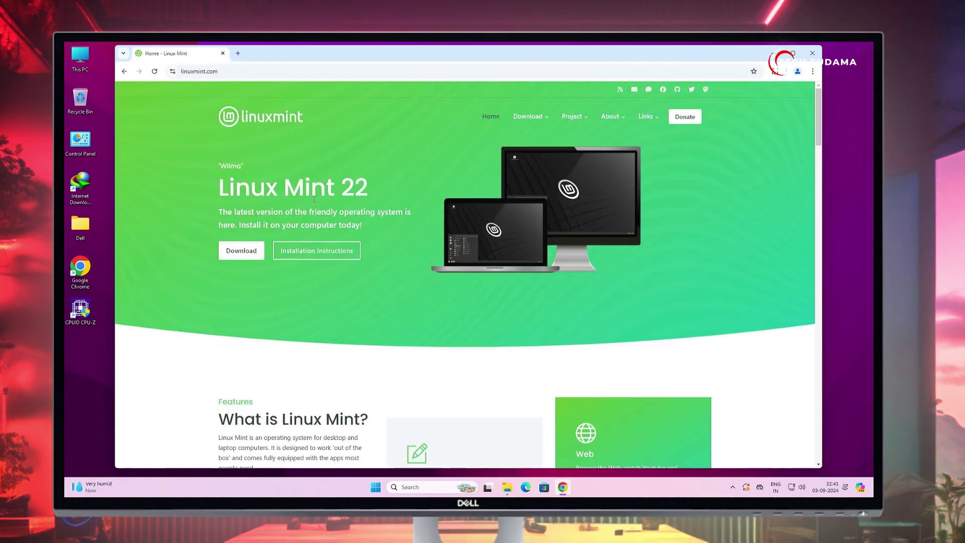
{"action": "left_click", "coordinate": [242, 252]}
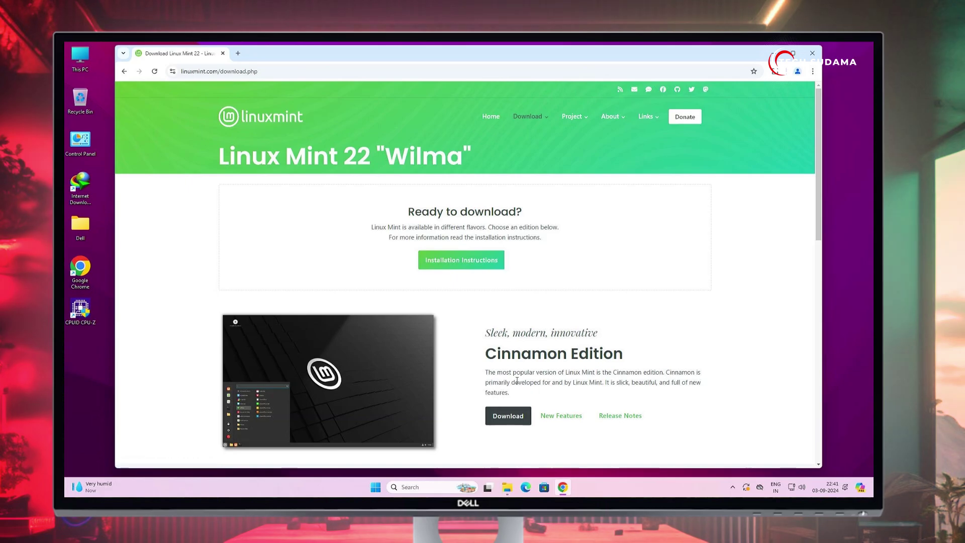
{"action": "left_click", "coordinate": [506, 416]}
{"action": "scroll", "coordinate": [428, 296], "scroll_direction": "down", "scroll_amount": 8}
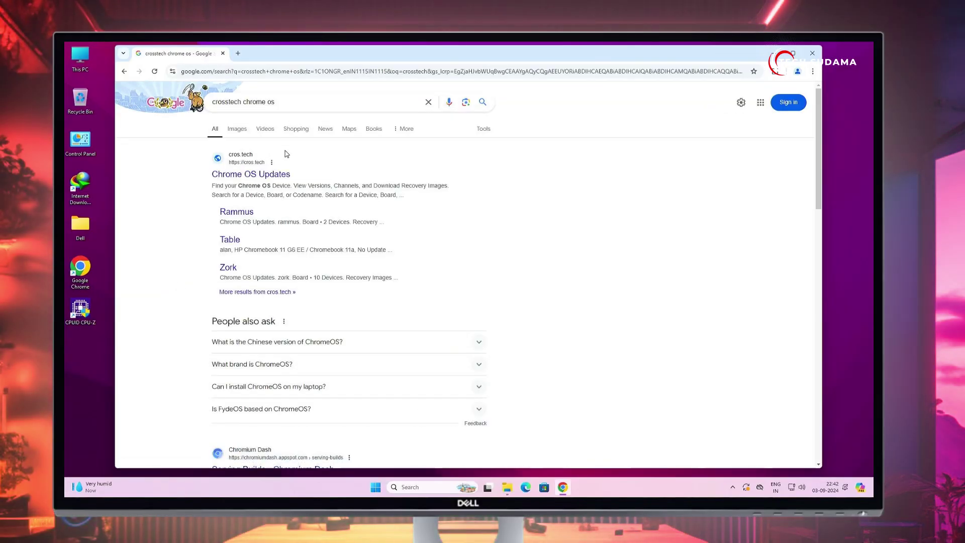
Step: On cros.tech, find board rammus and show the leona device's recovery images
{"action": "left_click", "coordinate": [266, 174]}
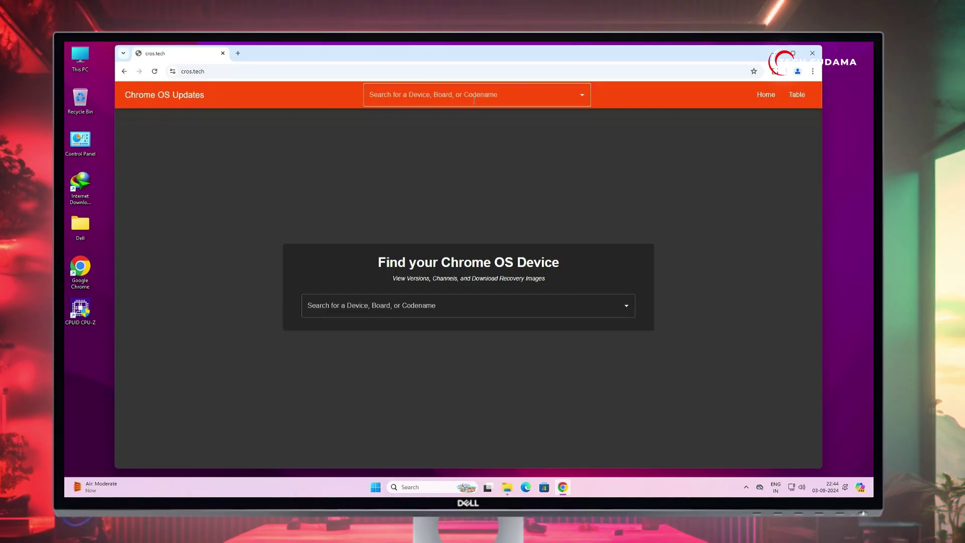
{"action": "left_click", "coordinate": [474, 101]}
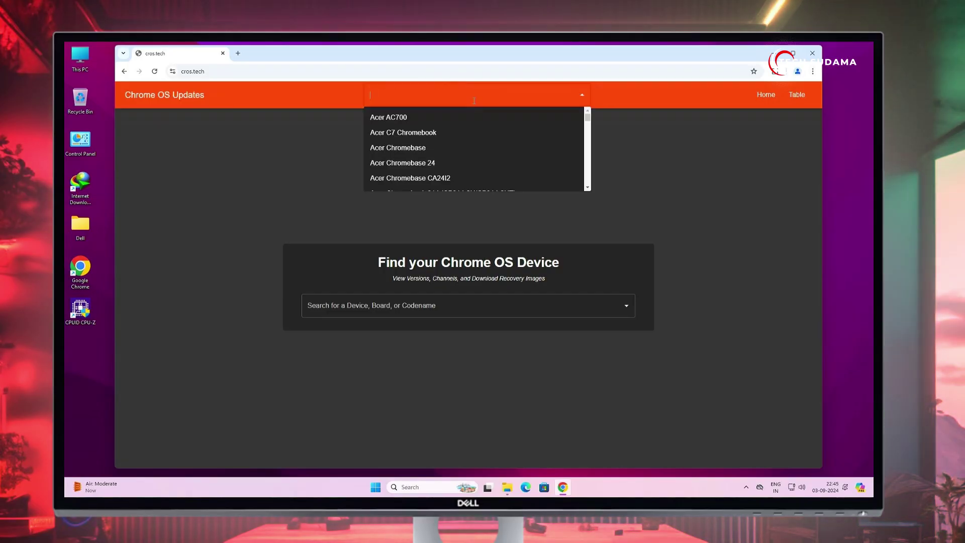
{"action": "type", "text": "rammus"}
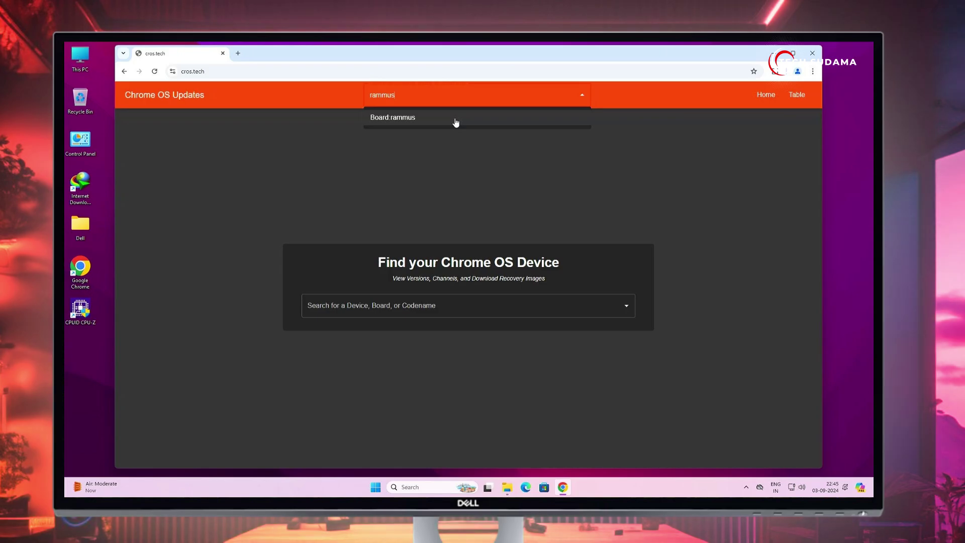
{"action": "left_click", "coordinate": [456, 120]}
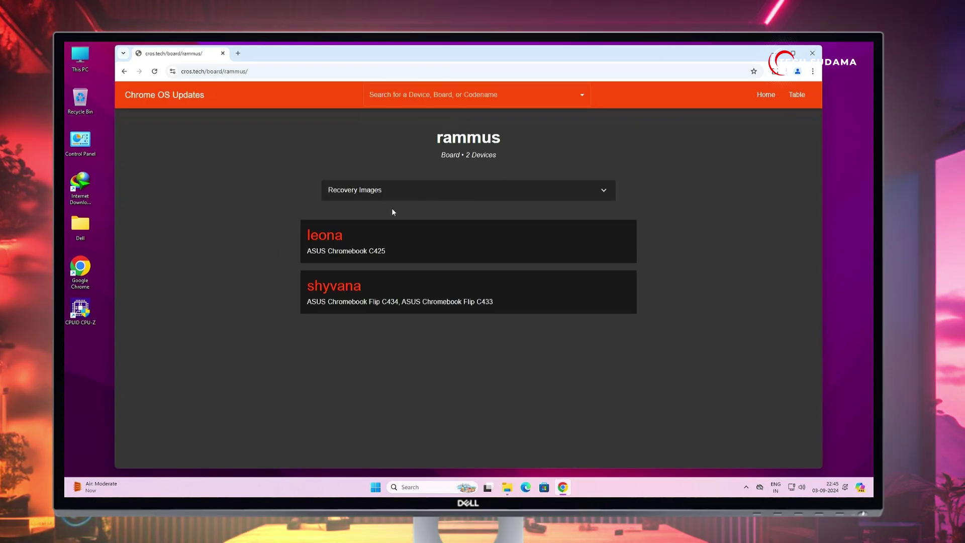
{"action": "left_click", "coordinate": [332, 242]}
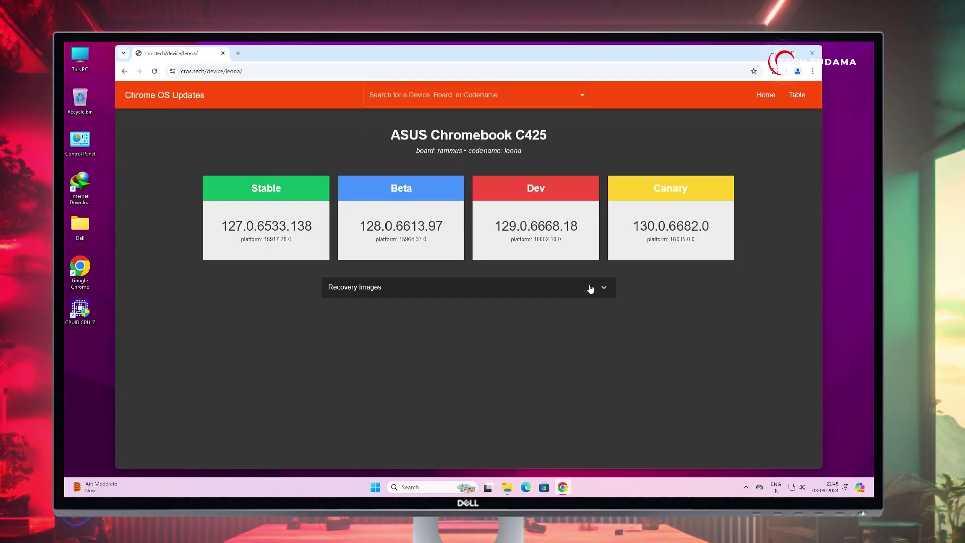
{"action": "left_click", "coordinate": [604, 291]}
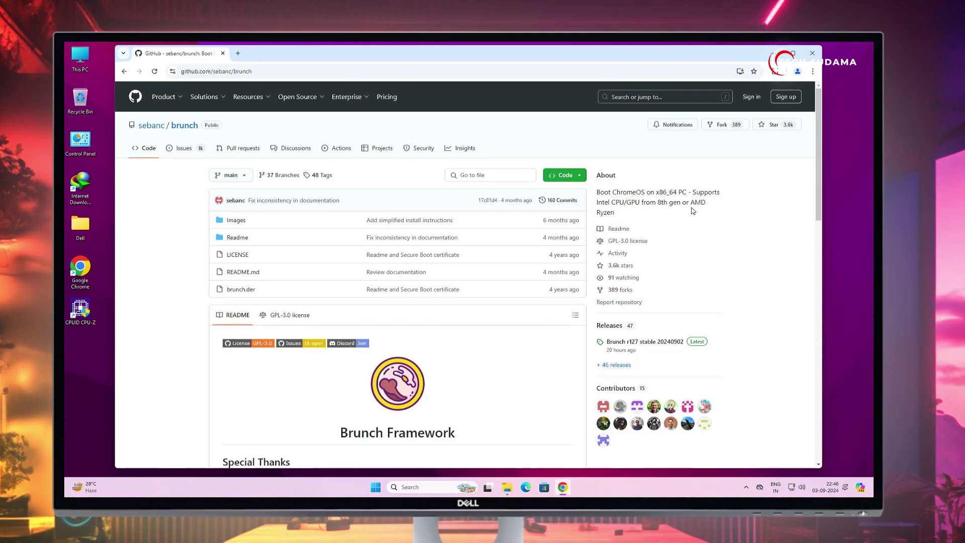
Step: Open the Brunch r127 stable release page and scroll through its downloads
{"action": "left_click", "coordinate": [695, 342]}
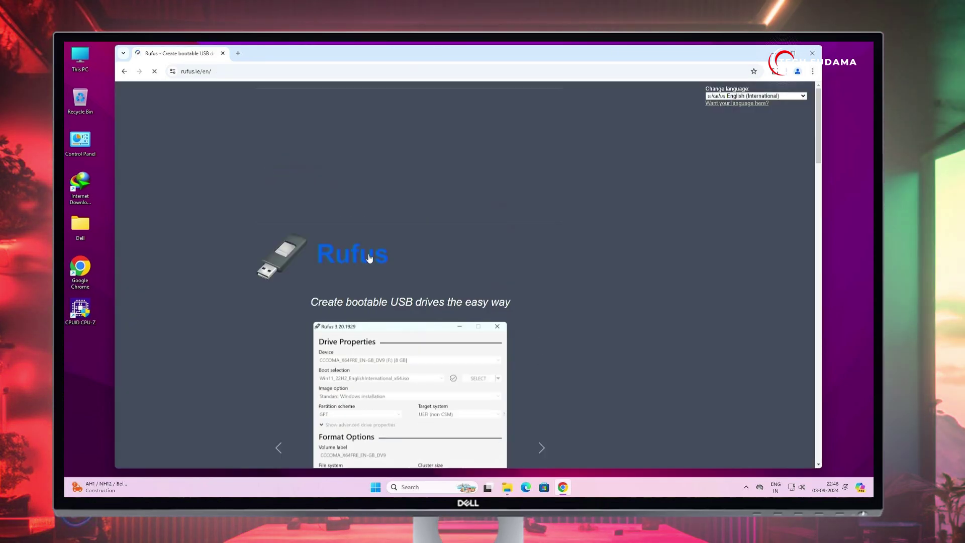
{"action": "scroll", "coordinate": [371, 259], "scroll_direction": "down", "scroll_amount": 4}
{"action": "scroll", "coordinate": [300, 326], "scroll_direction": "down", "scroll_amount": 5}
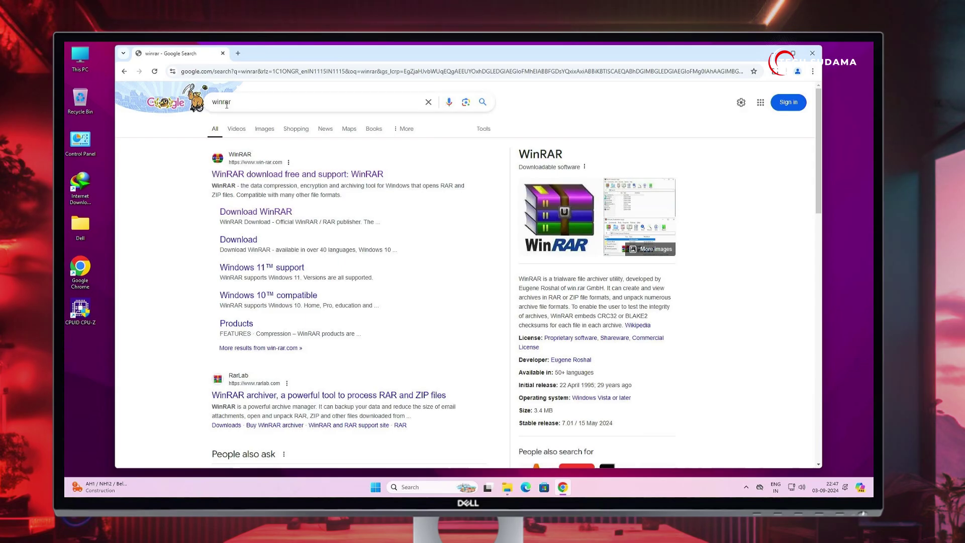
Step: Visit the official WinRAR download page, then close Chrome
{"action": "left_click", "coordinate": [267, 175]}
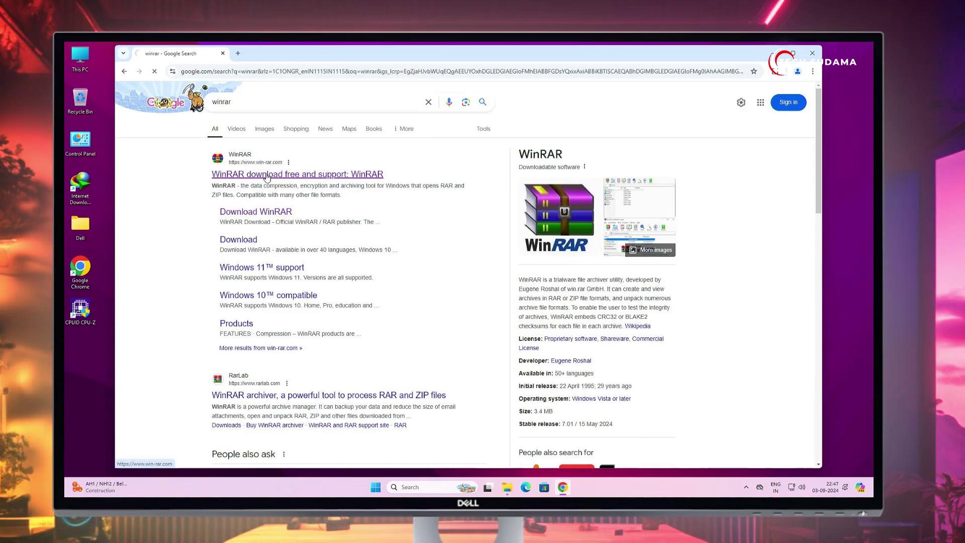
{"action": "left_click", "coordinate": [397, 345]}
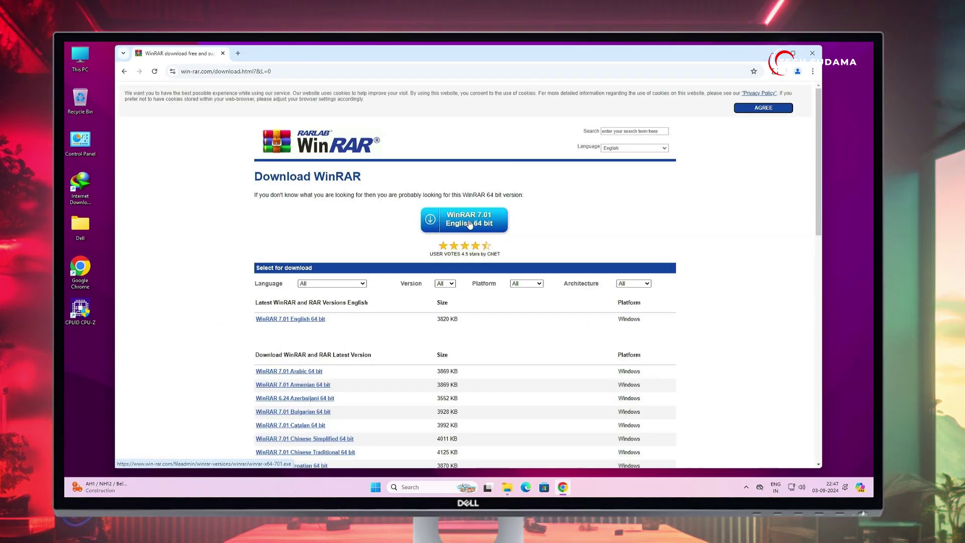
{"action": "left_click", "coordinate": [815, 54]}
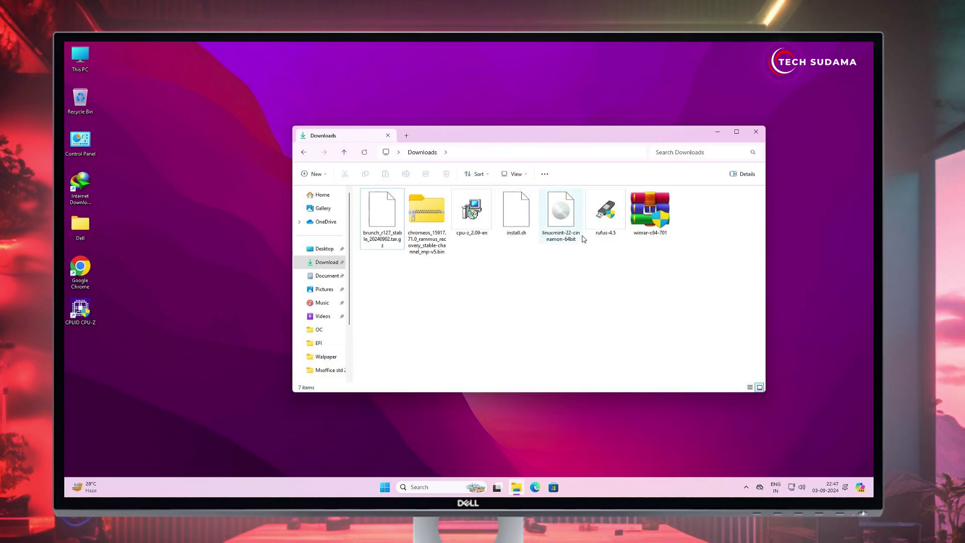
Step: Launch rufus-4.5 and load linuxmint-22-cinnamon-64bit.iso as the boot image
{"action": "left_click", "coordinate": [605, 215]}
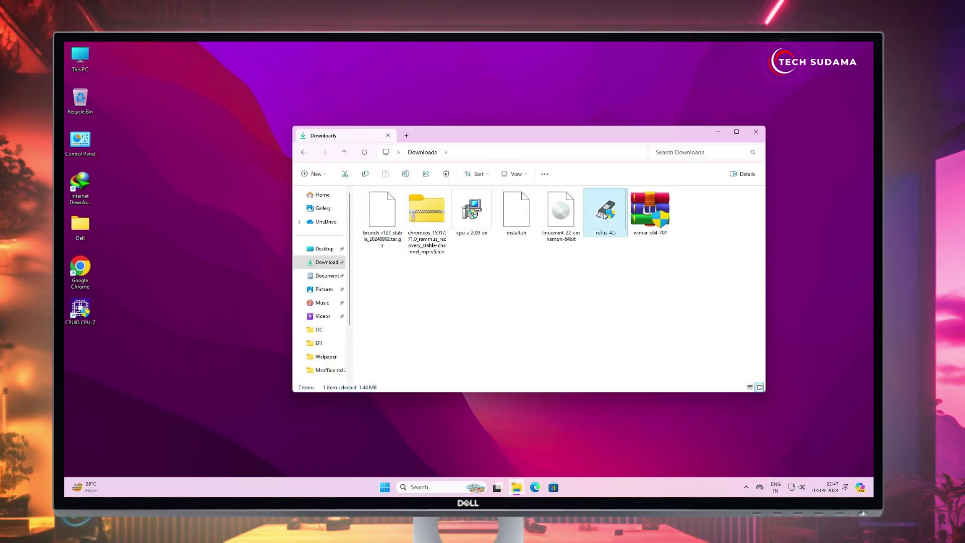
{"action": "double_click", "coordinate": [605, 216]}
{"action": "left_click", "coordinate": [428, 335]}
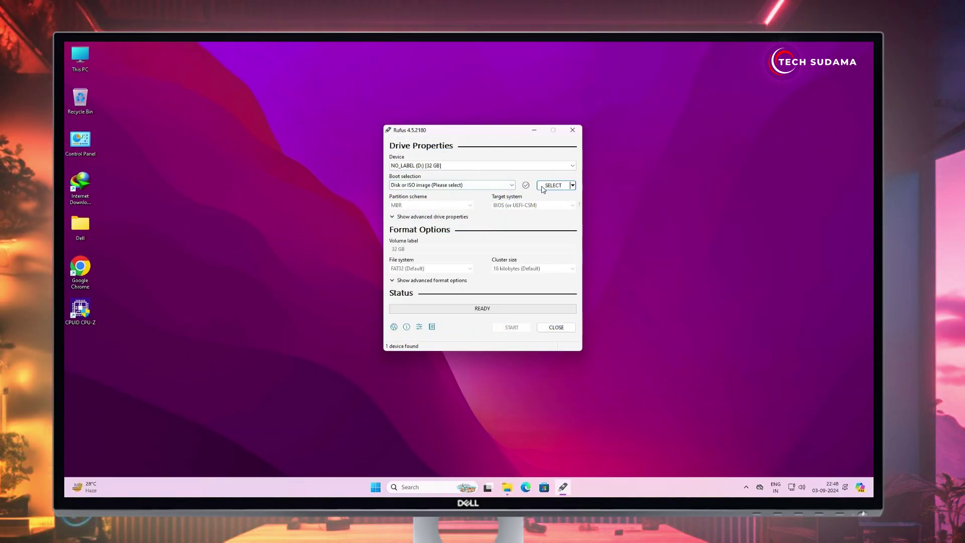
{"action": "left_click", "coordinate": [552, 186]}
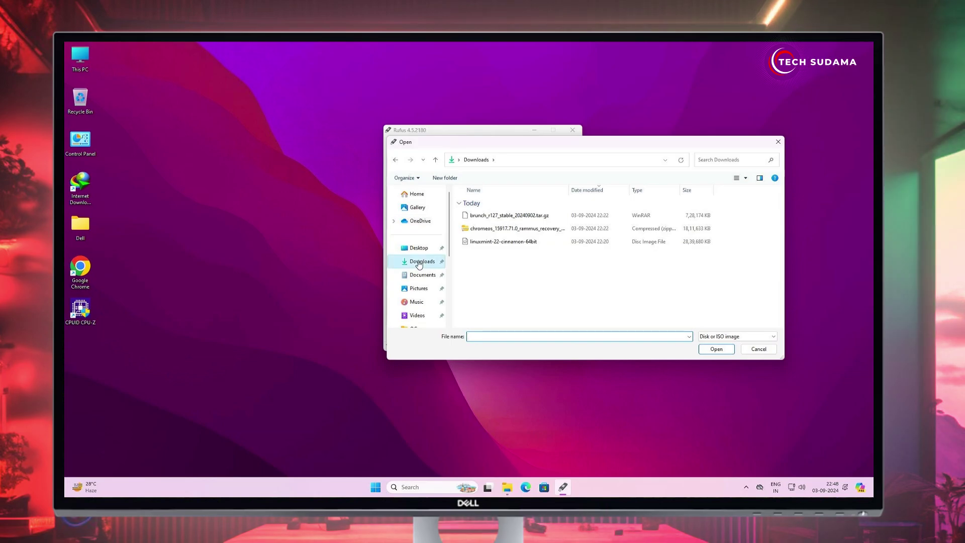
{"action": "left_click", "coordinate": [495, 244]}
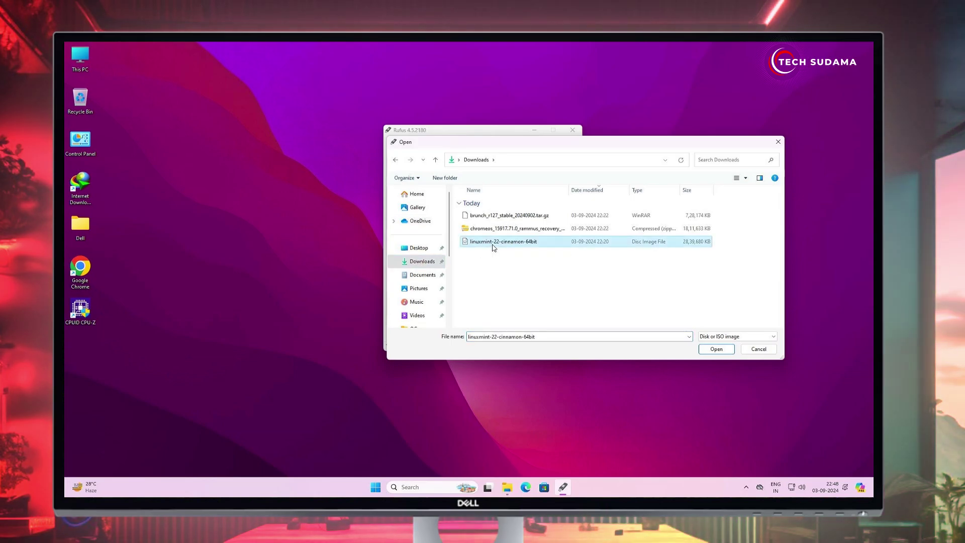
{"action": "left_click", "coordinate": [717, 348]}
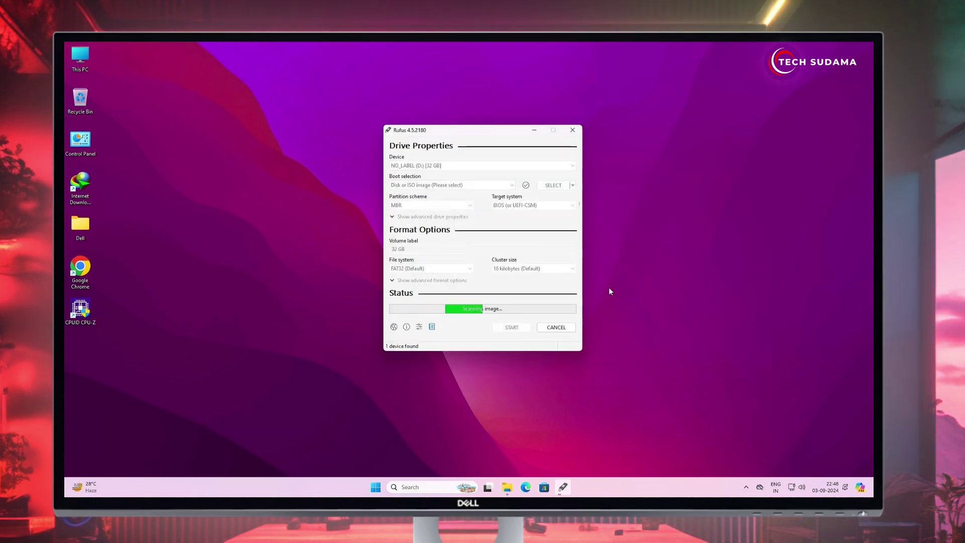
Step: Set the partition scheme to GPT, write the image to the USB drive, then close Rufus
{"action": "left_click", "coordinate": [431, 222]}
{"action": "left_click", "coordinate": [430, 238]}
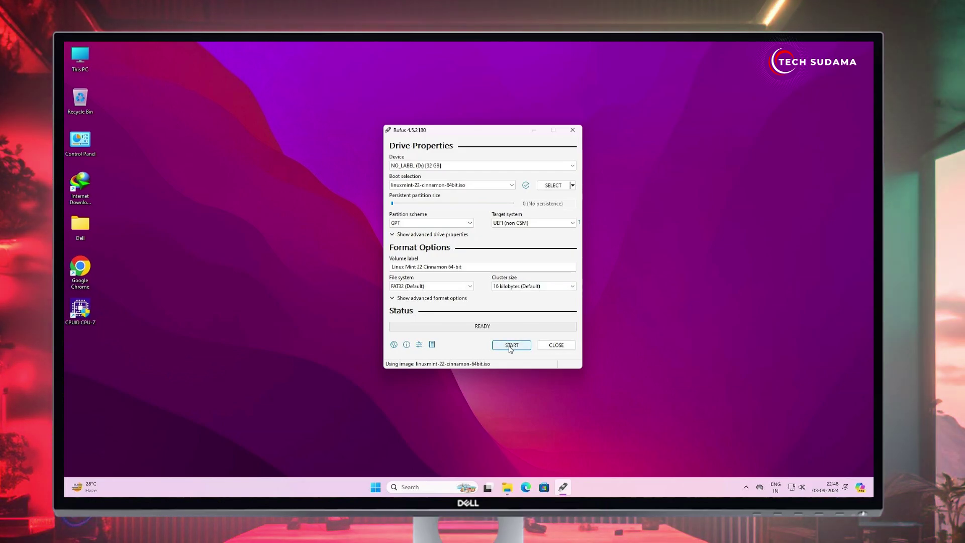
{"action": "left_click", "coordinate": [509, 347]}
{"action": "left_click", "coordinate": [530, 304]}
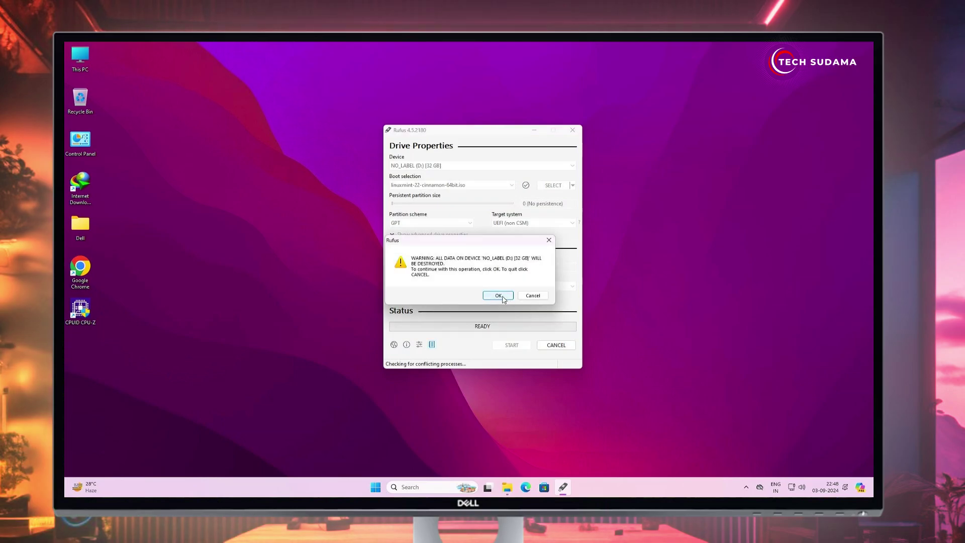
{"action": "left_click", "coordinate": [501, 298]}
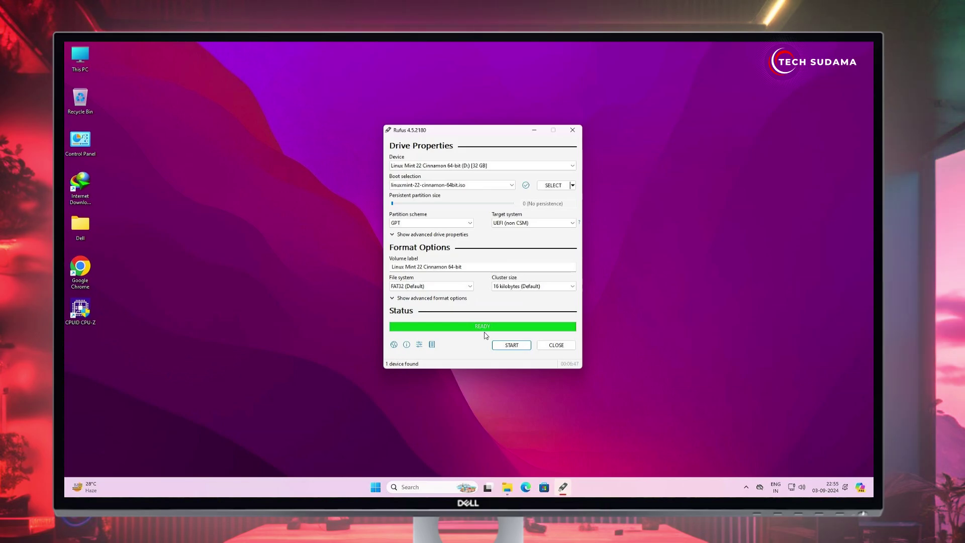
{"action": "left_click", "coordinate": [555, 345]}
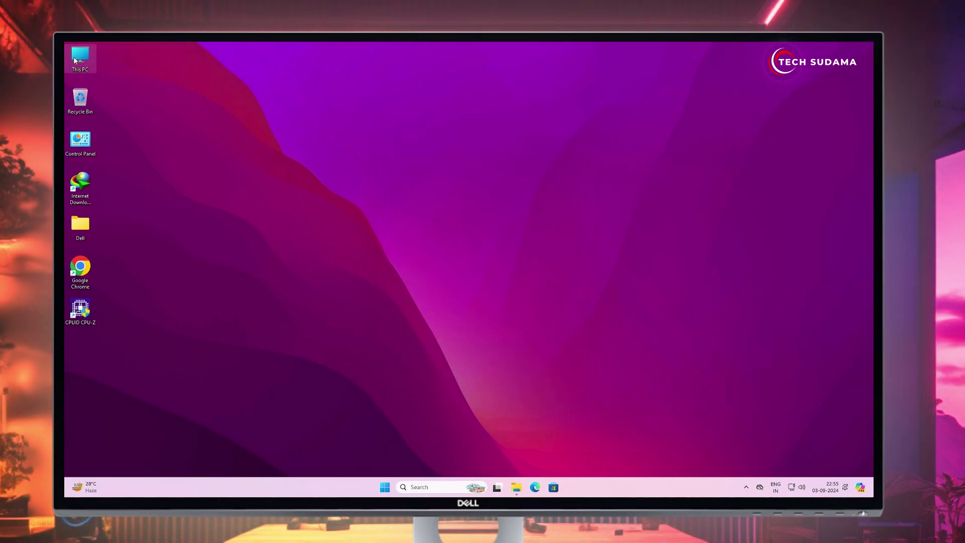
Step: Open the LINUX MINT (D:) drive and snap it beside the Downloads window
{"action": "key", "text": "super+e"}
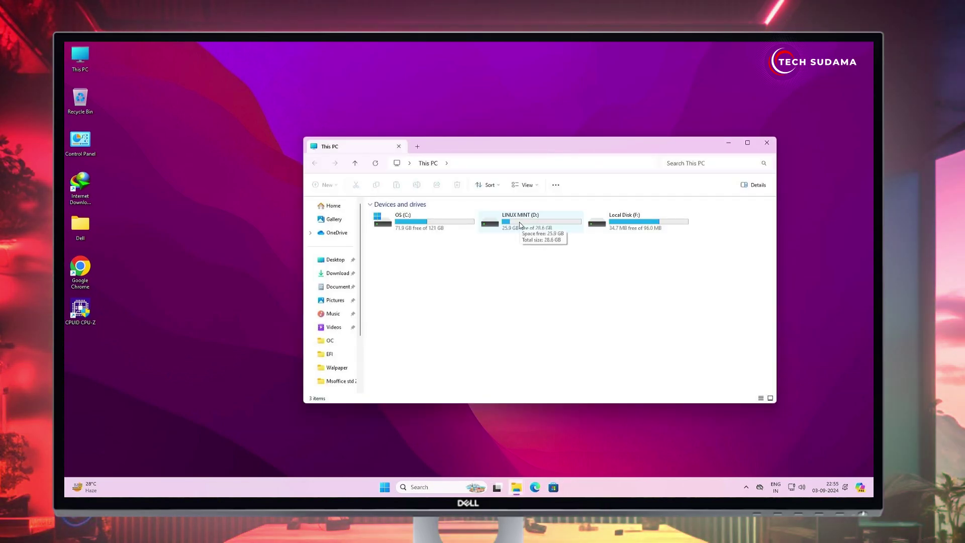
{"action": "double_click", "coordinate": [519, 221]}
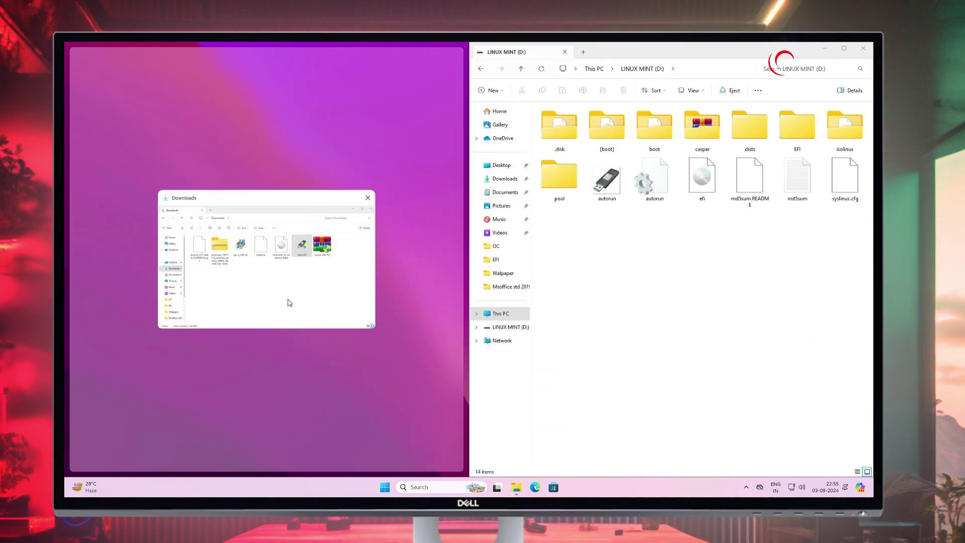
{"action": "key", "text": "super+Left"}
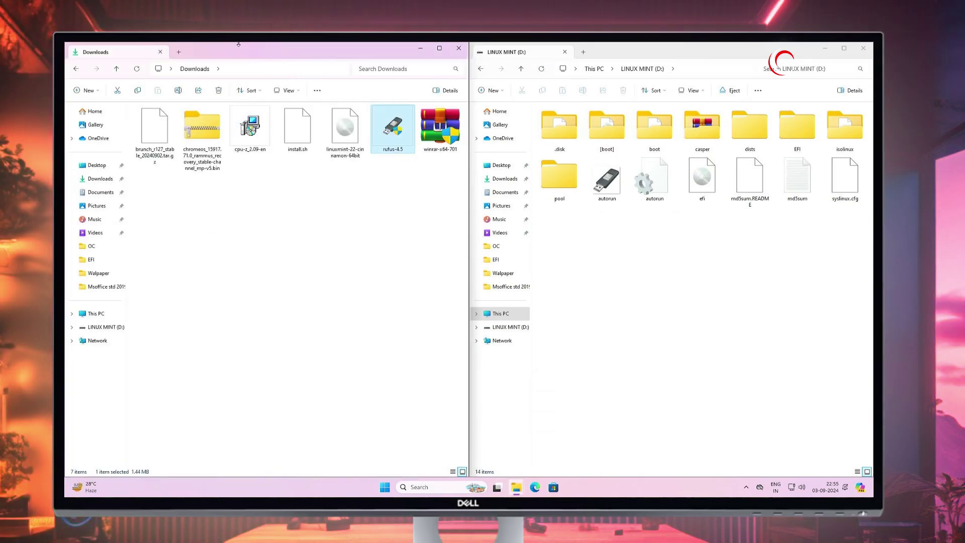
Step: Create a new folder named ChromeOS on the D: drive
{"action": "right_click", "coordinate": [618, 297]}
{"action": "mouse_move", "coordinate": [649, 360]}
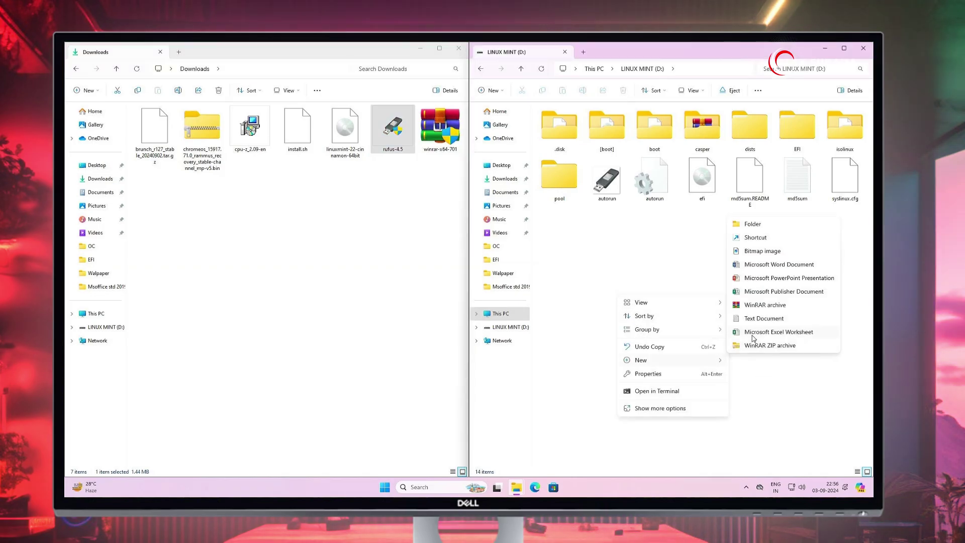
{"action": "left_click", "coordinate": [751, 224]}
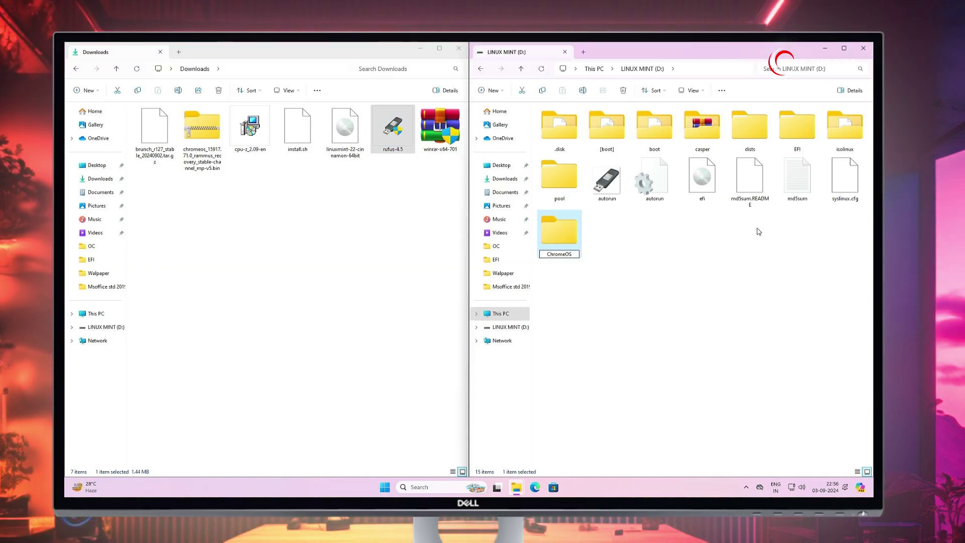
{"action": "type", "text": "ChromeOS"}
{"action": "key", "text": "Return"}
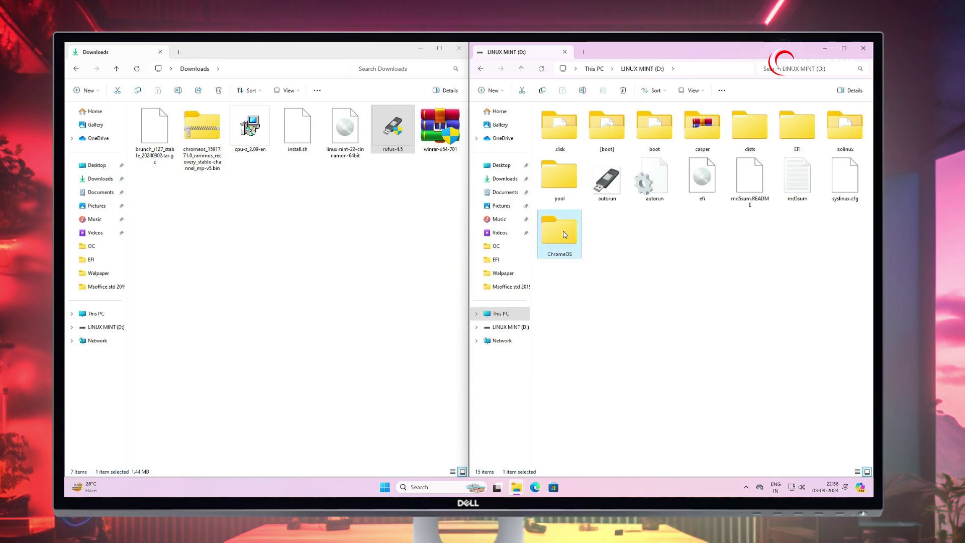
Step: Copy install.sh from Downloads into the ChromeOS folder
{"action": "double_click", "coordinate": [558, 229]}
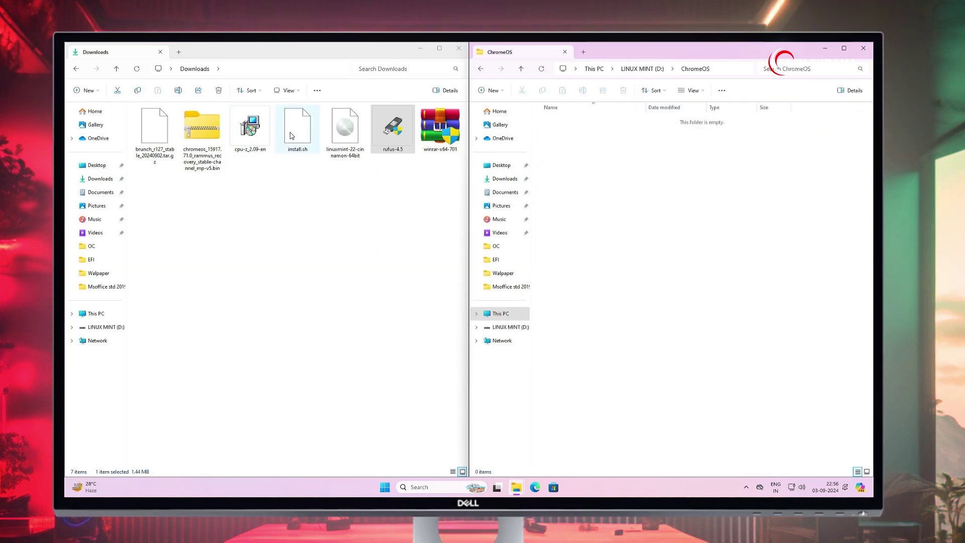
{"action": "left_click_drag", "start_coordinate": [292, 136], "coordinate": [614, 206]}
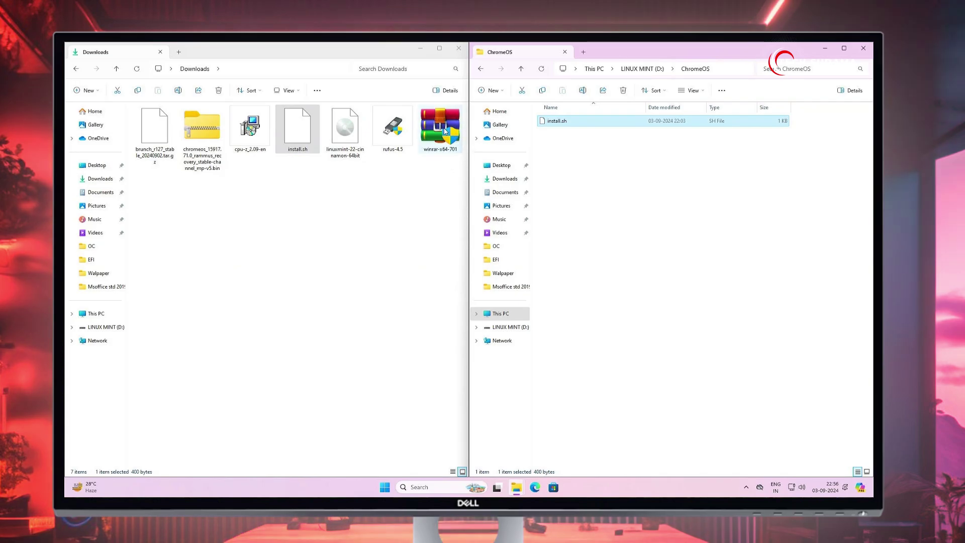
{"action": "left_click", "coordinate": [443, 129]}
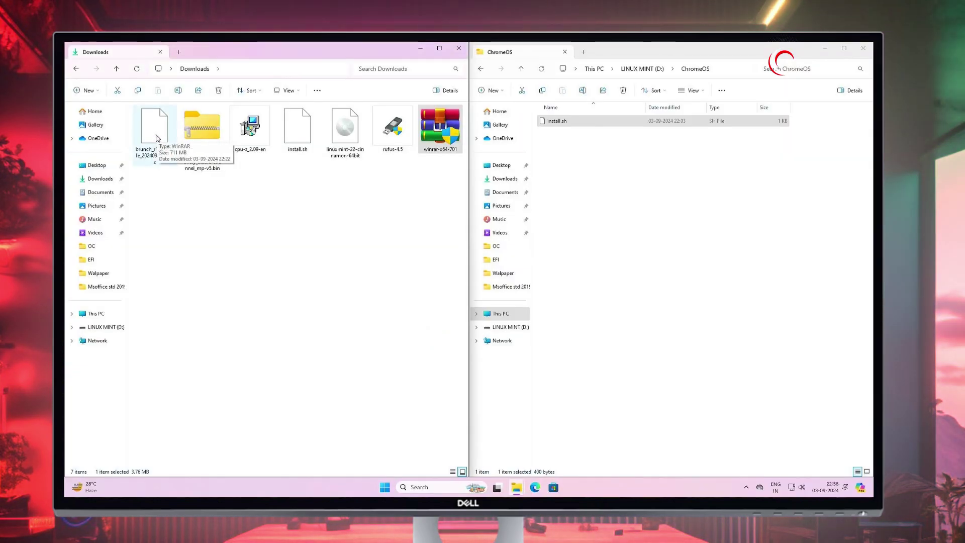
Step: Open the brunch archive in WinRAR and drag efi_legacy.img, efi_secure.img and rootc.img into ChromeOS
{"action": "right_click", "coordinate": [158, 138]}
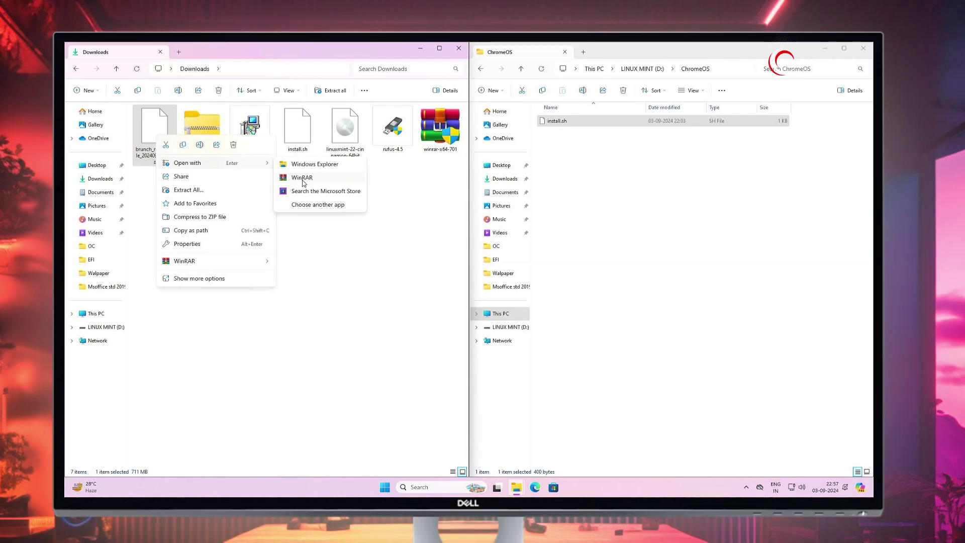
{"action": "left_click", "coordinate": [302, 177]}
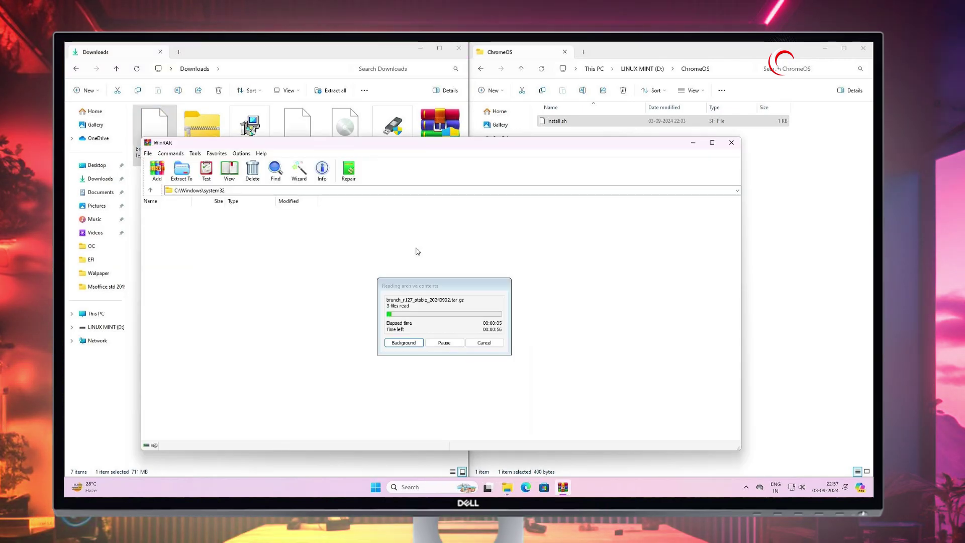
{"action": "left_click", "coordinate": [161, 223]}
{"action": "left_click", "coordinate": [156, 240], "text": "shift"}
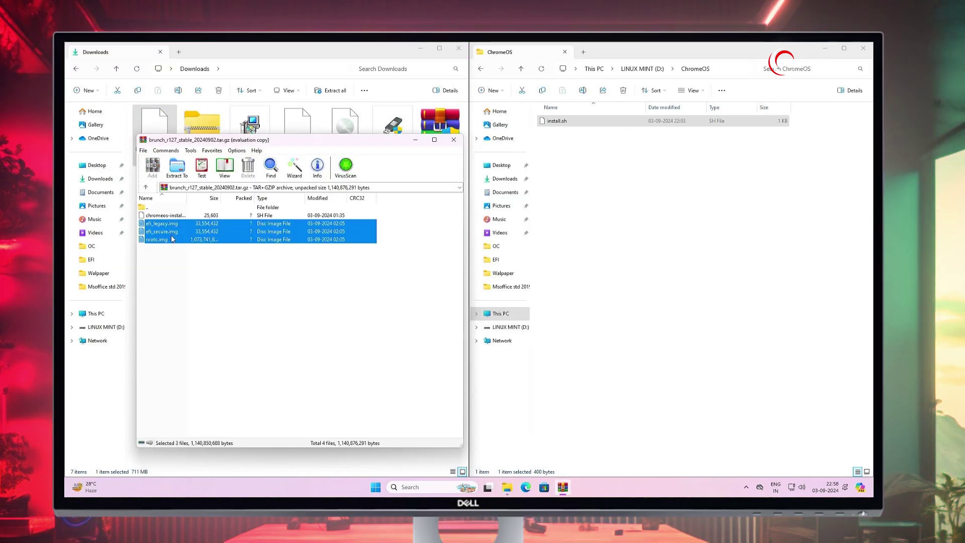
{"action": "left_click_drag", "start_coordinate": [561, 261], "coordinate": [634, 256]}
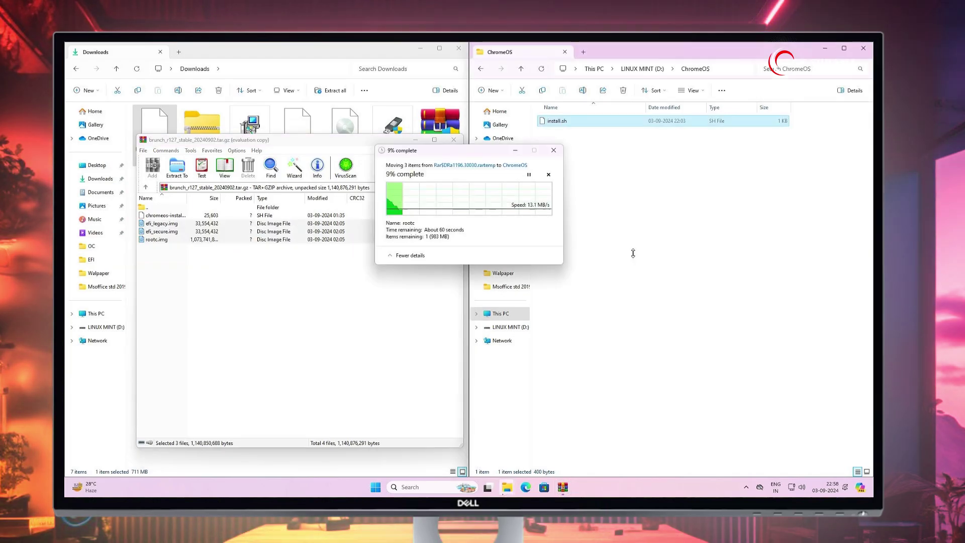
Step: Close WinRAR, copy the rammus recovery .bin from its zip into ChromeOS, and close both windows
{"action": "left_click", "coordinate": [454, 140]}
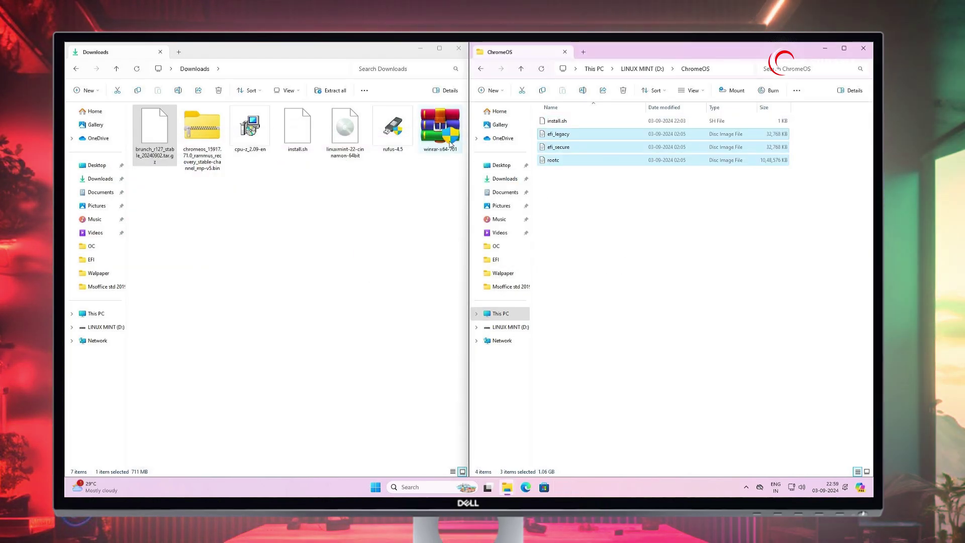
{"action": "left_click", "coordinate": [201, 132]}
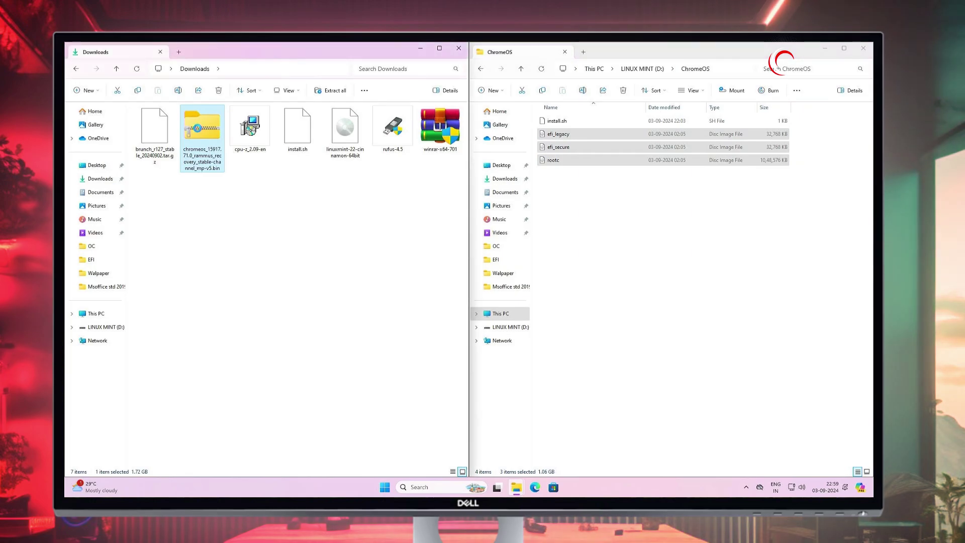
{"action": "right_click", "coordinate": [200, 132]}
{"action": "double_click", "coordinate": [211, 151]}
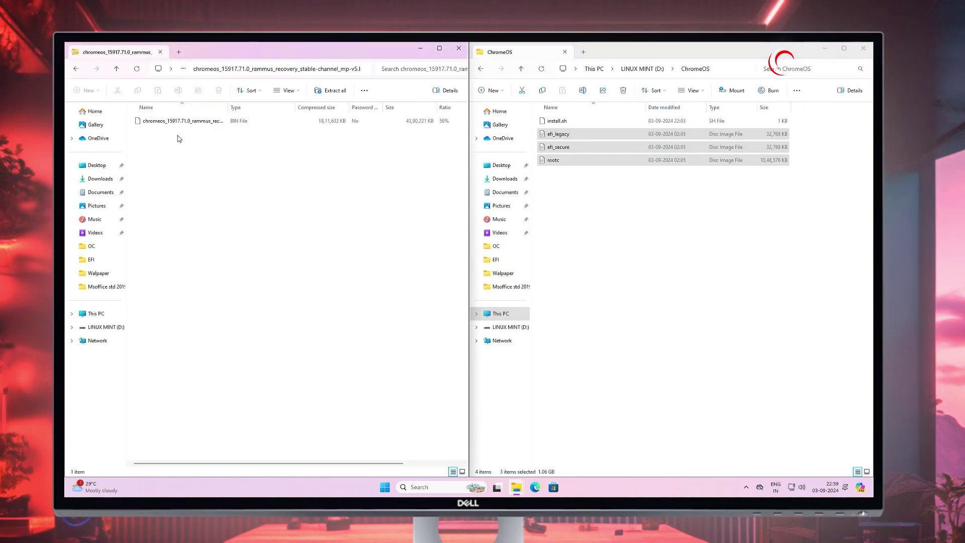
{"action": "left_click", "coordinate": [160, 125]}
{"action": "left_click_drag", "start_coordinate": [160, 128], "coordinate": [606, 222]}
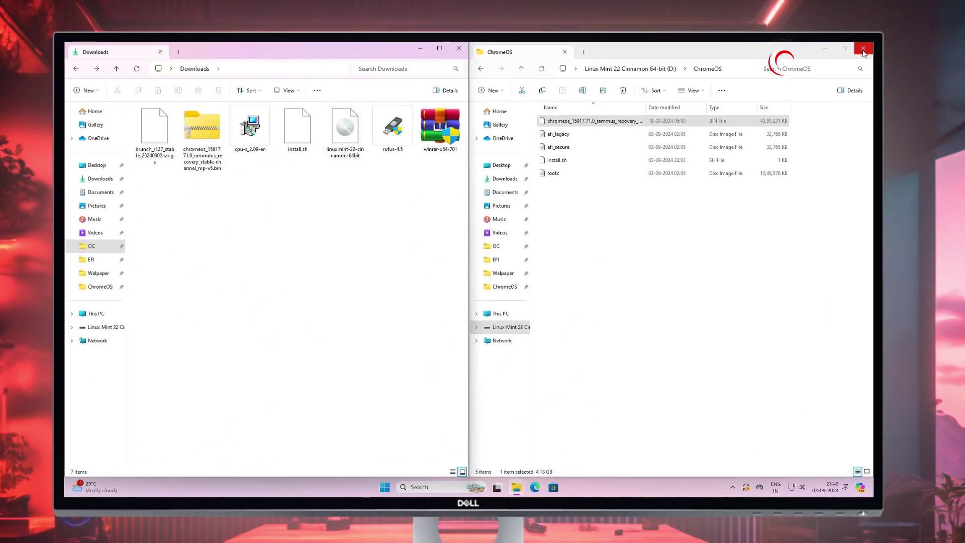
{"action": "left_click", "coordinate": [863, 50]}
{"action": "left_click", "coordinate": [459, 49]}
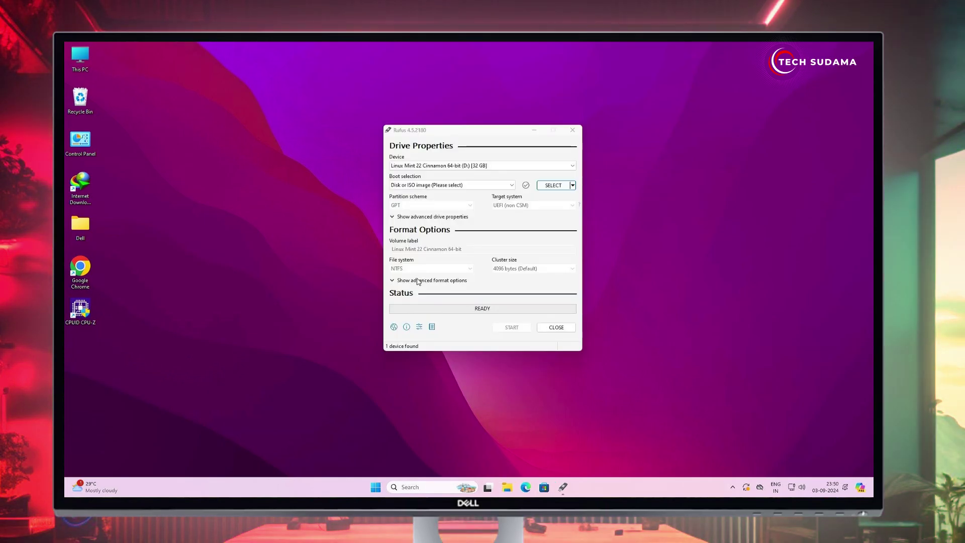
Step: Load linuxmint-22-cinnamon-64bit.iso in Rufus, set the file system to NTFS, then close Rufus
{"action": "left_click", "coordinate": [544, 189]}
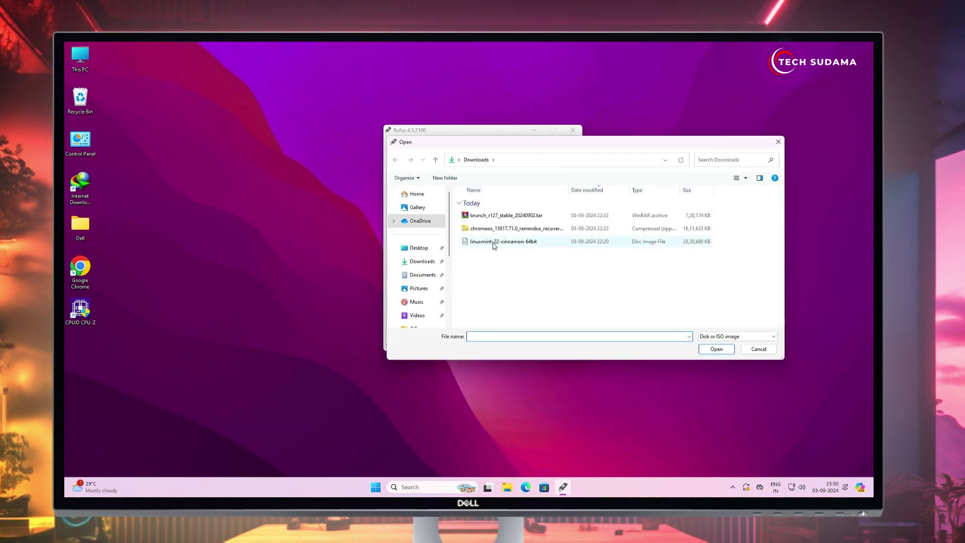
{"action": "double_click", "coordinate": [495, 242]}
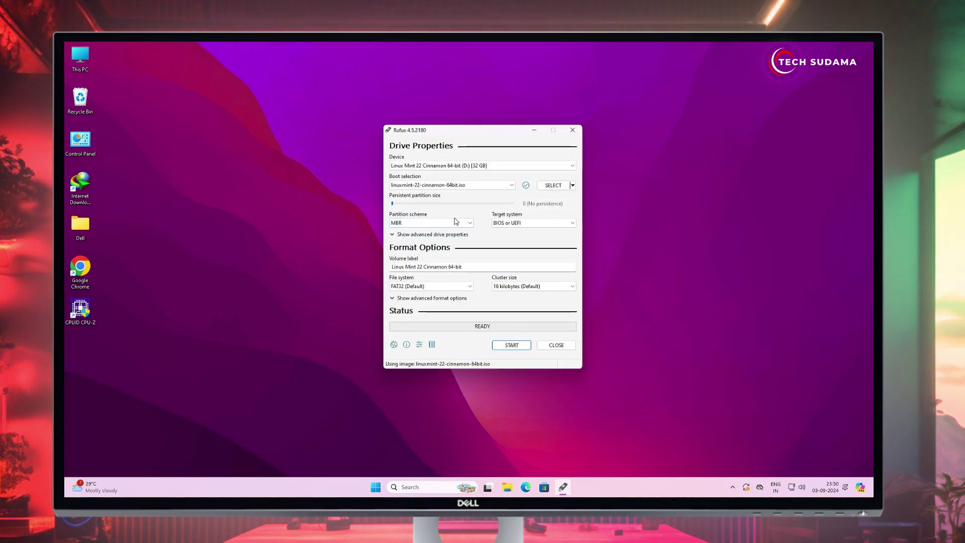
{"action": "left_click", "coordinate": [444, 287]}
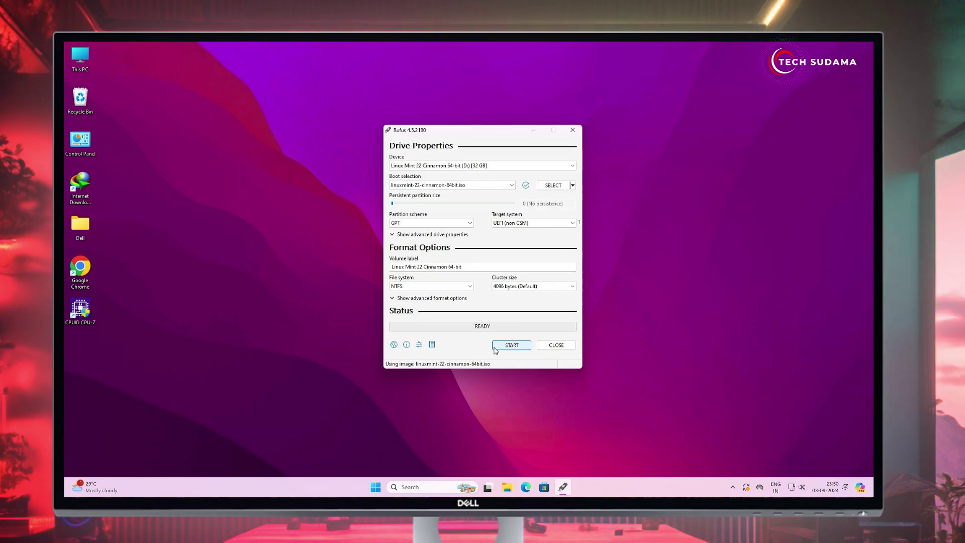
{"action": "key", "text": "alt+F4"}
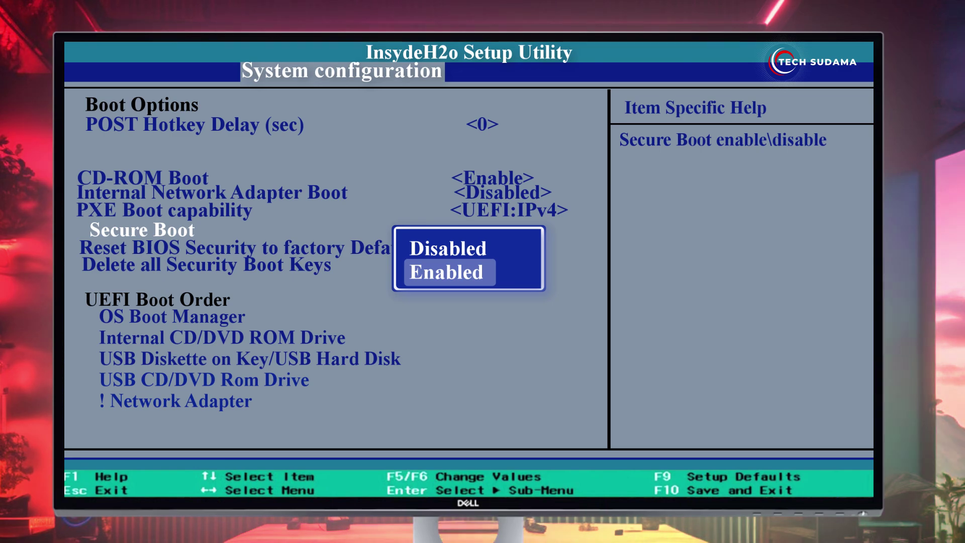
Step: Set Secure Boot to Disabled, boot the UEFI: USB entry, then the standard Linux Mint 22 GRUB entry
{"action": "key", "text": "Up"}
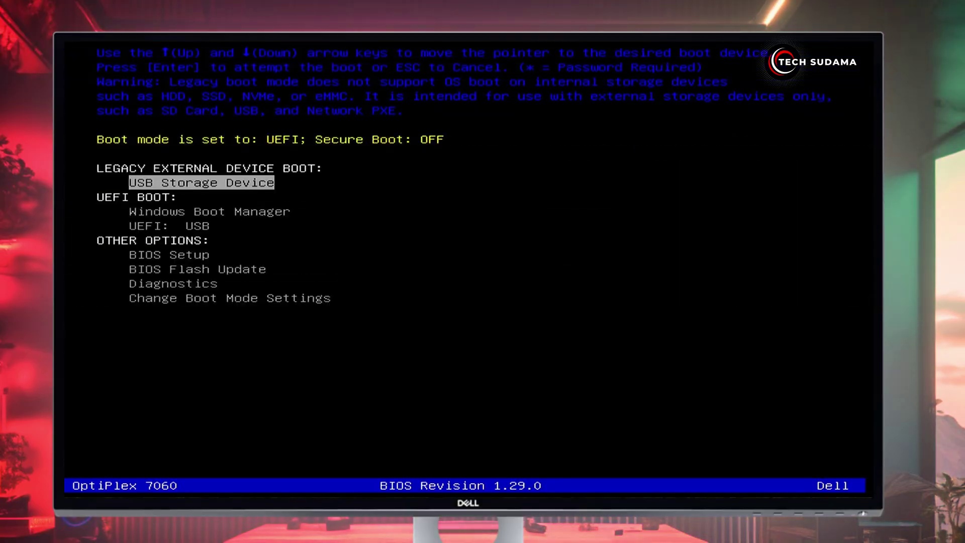
{"action": "key", "text": "Down"}
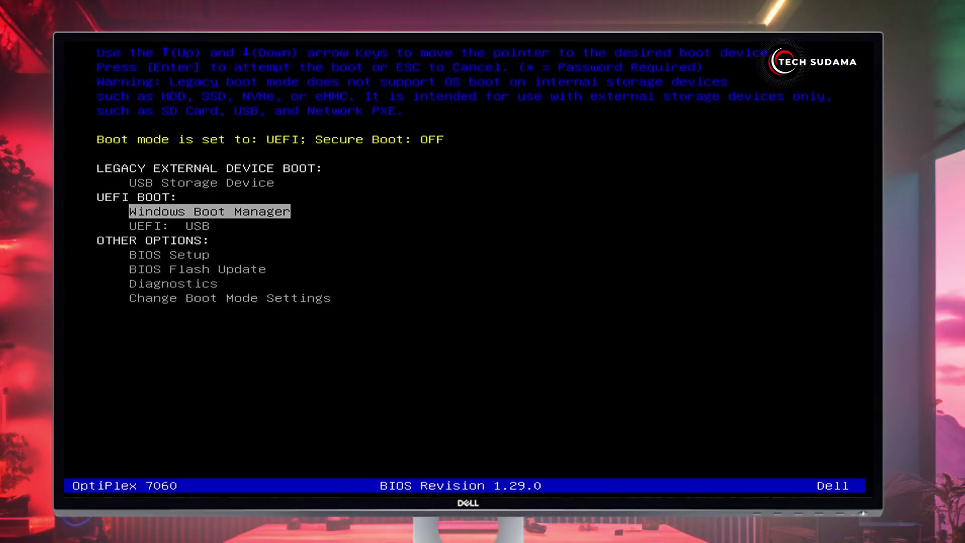
{"action": "key", "text": "Down"}
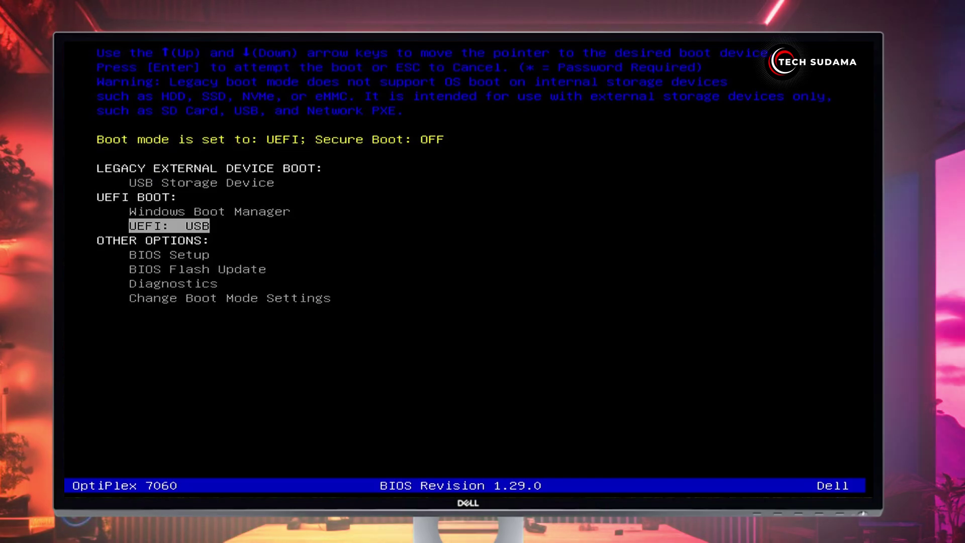
{"action": "key", "text": "Return"}
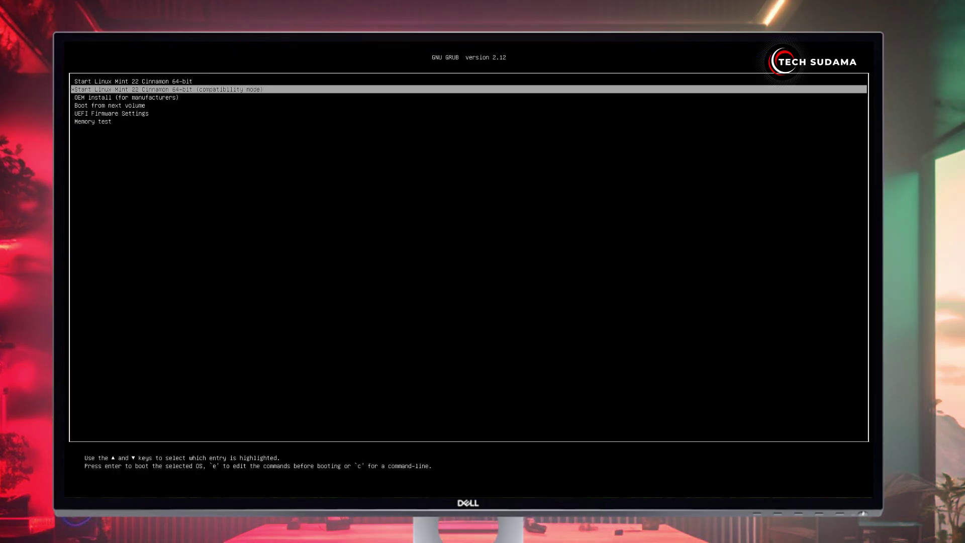
{"action": "key", "text": "Up"}
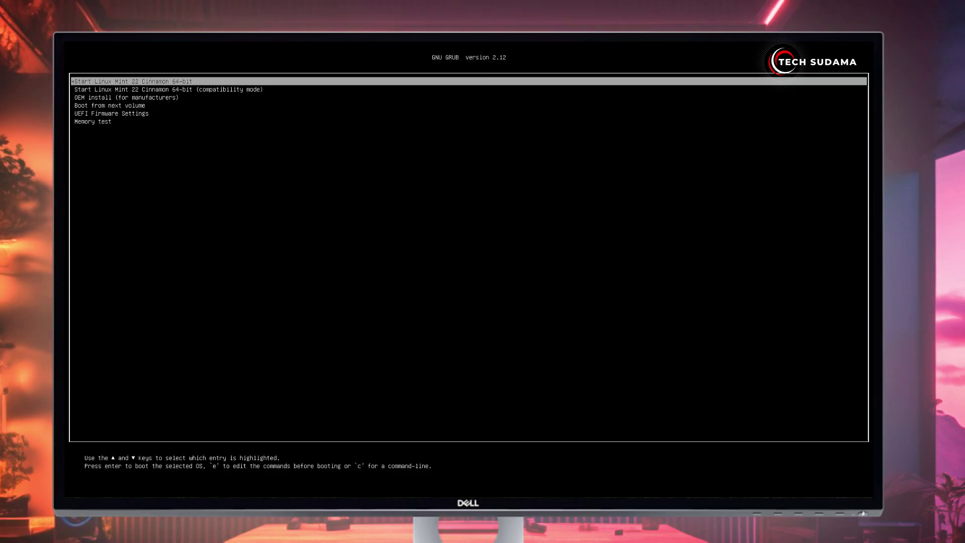
{"action": "key", "text": "Return"}
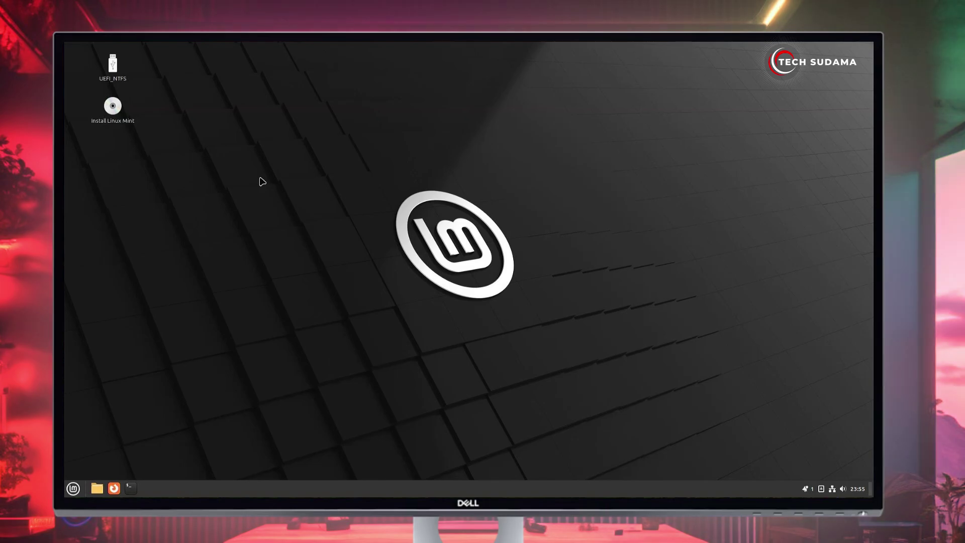
Step: Rename the rammus recovery image in /cdrom/ChromeOS to recovery.bin
{"action": "left_click", "coordinate": [98, 489]}
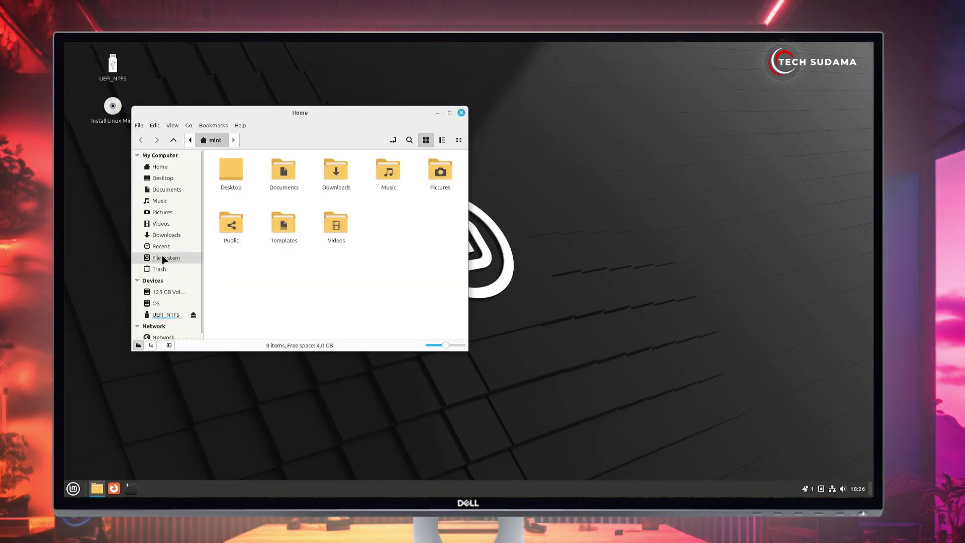
{"action": "left_click", "coordinate": [163, 258]}
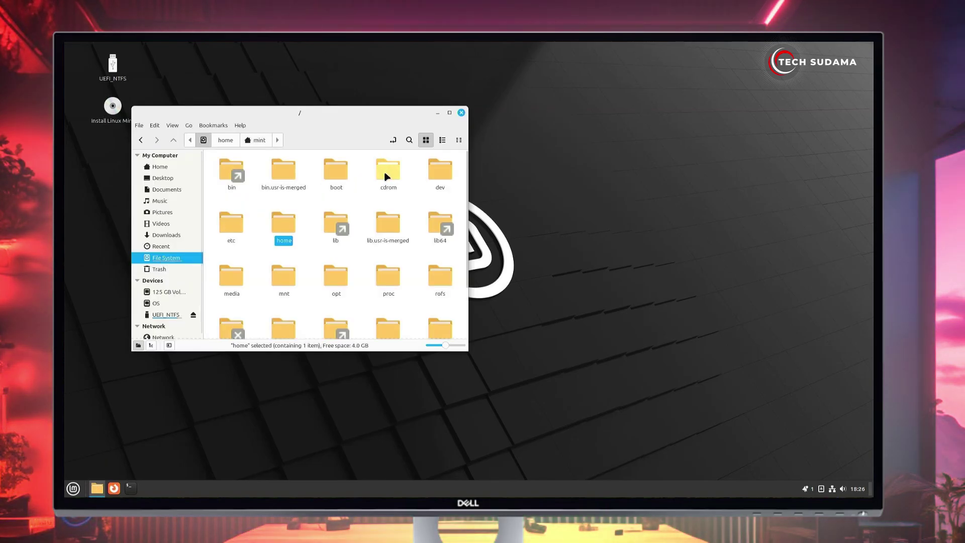
{"action": "double_click", "coordinate": [386, 171]}
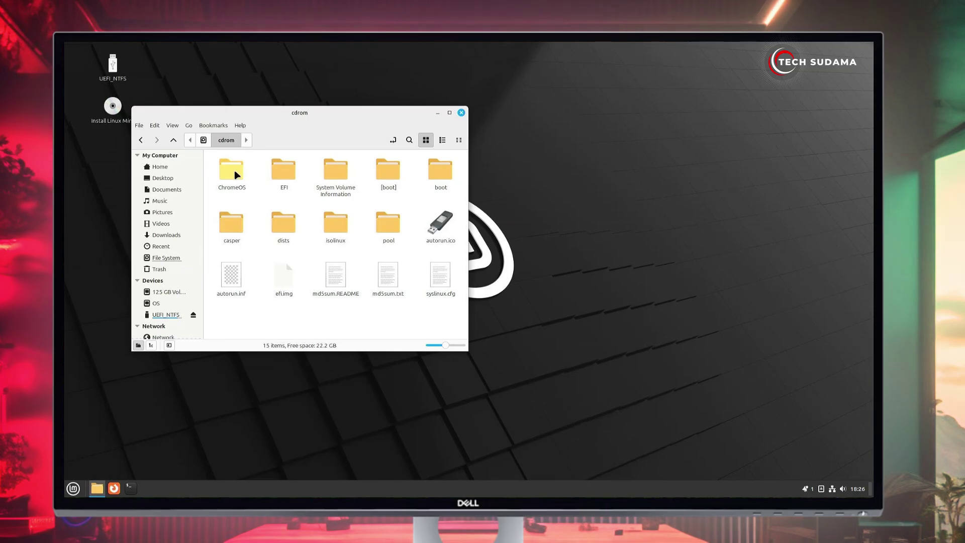
{"action": "double_click", "coordinate": [234, 171]}
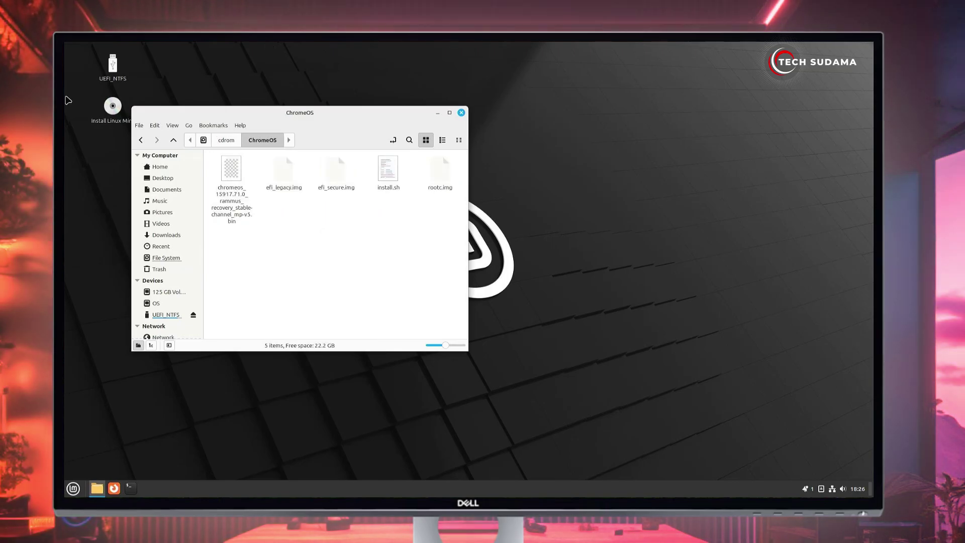
{"action": "right_click", "coordinate": [228, 176]}
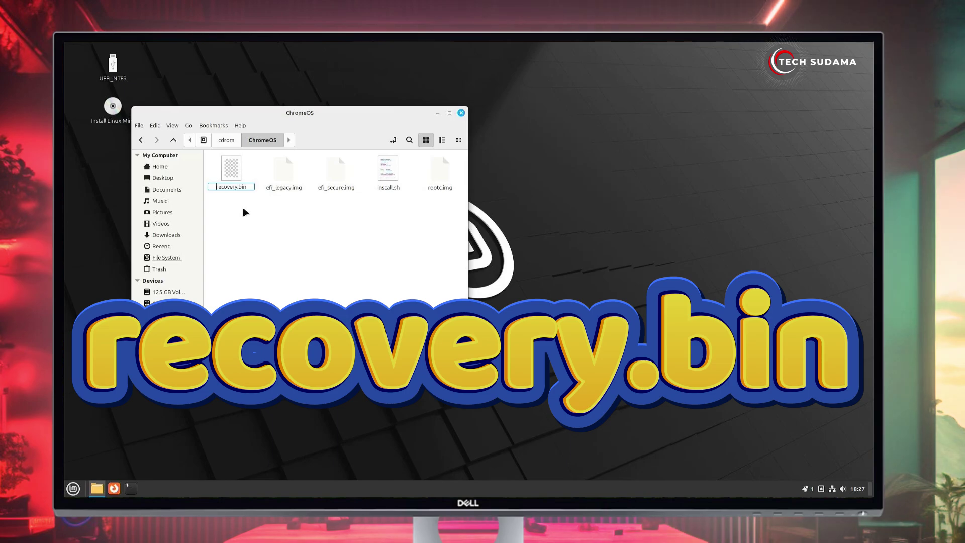
{"action": "key", "text": "Return"}
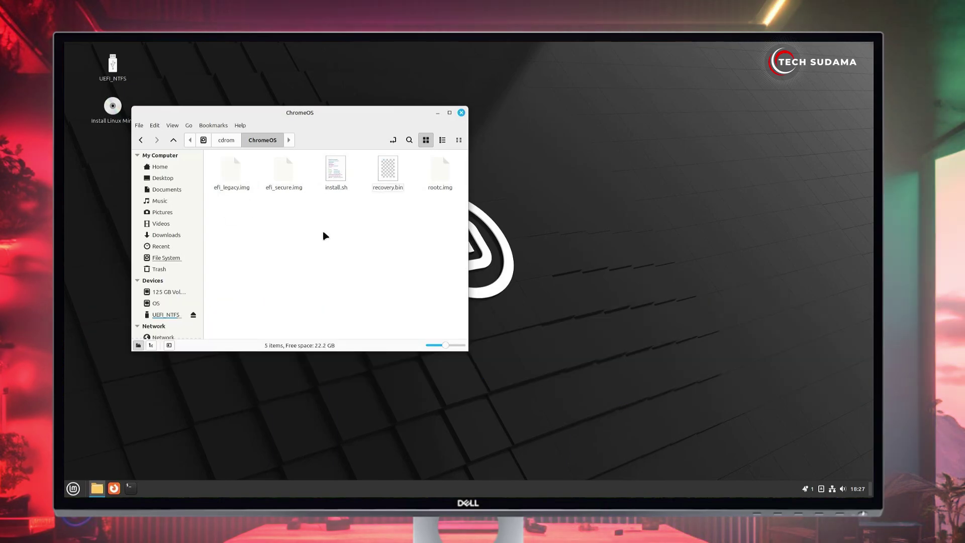
Step: Open a terminal in the /cdrom/ChromeOS folder and hide the file manager
{"action": "right_click", "coordinate": [324, 234]}
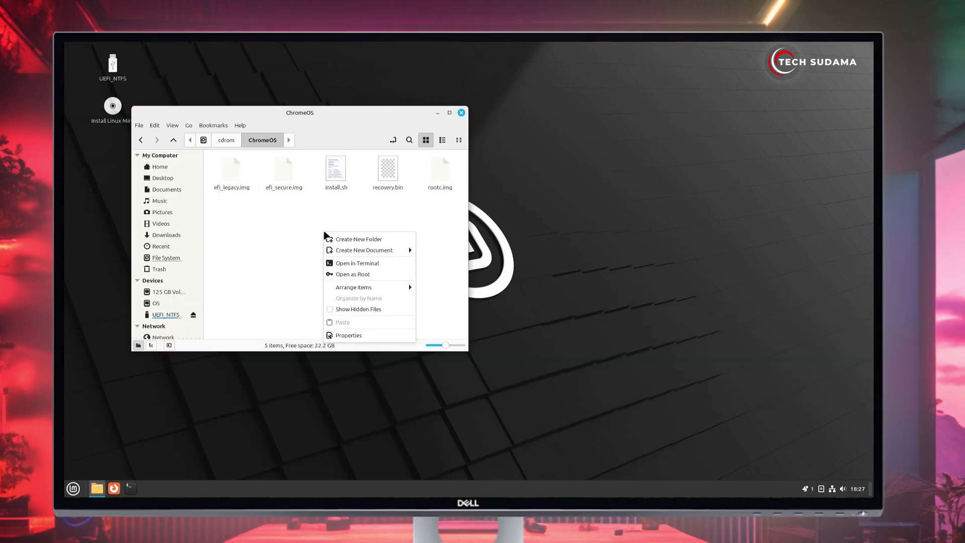
{"action": "left_click", "coordinate": [347, 264]}
{"action": "left_click", "coordinate": [437, 113]}
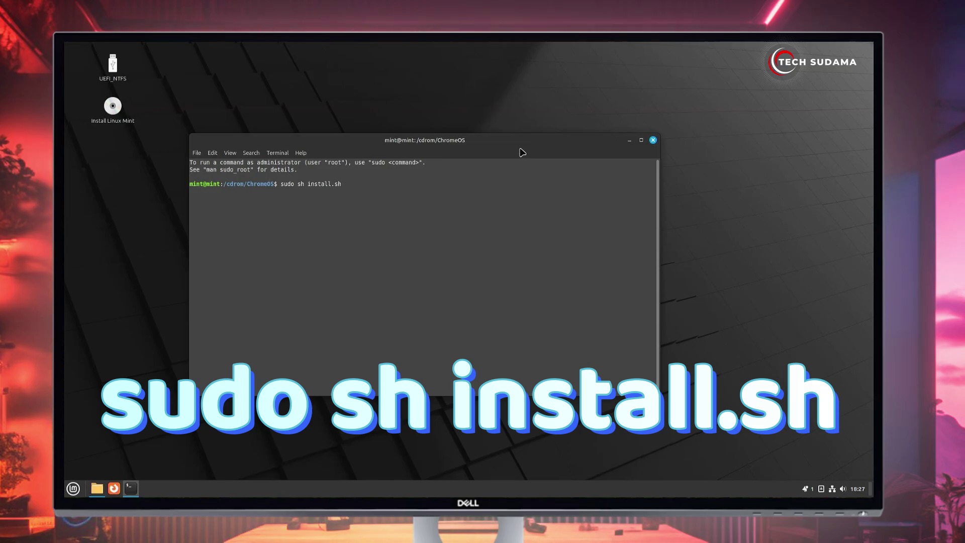
Step: Run sudo sh install.sh, answer y for flashrom and cgpt, then close the terminal after the /dev/sda install succeeds
{"action": "key", "text": "Return"}
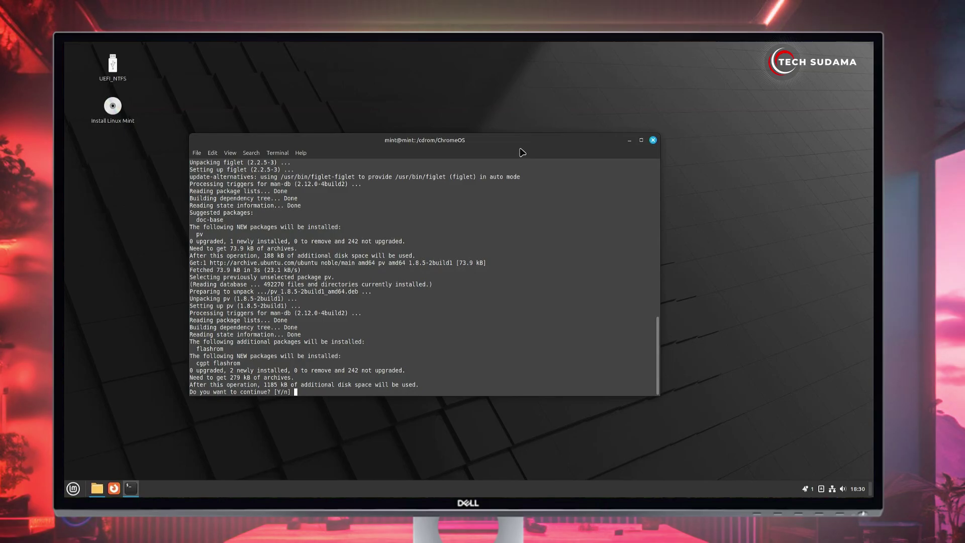
{"action": "type", "text": "y"}
{"action": "key", "text": "Return"}
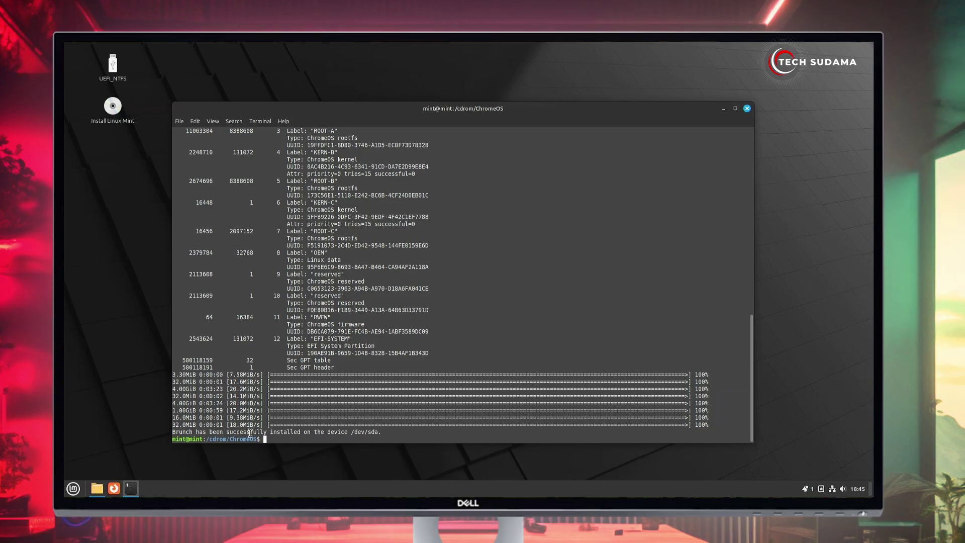
{"action": "left_click", "coordinate": [747, 109]}
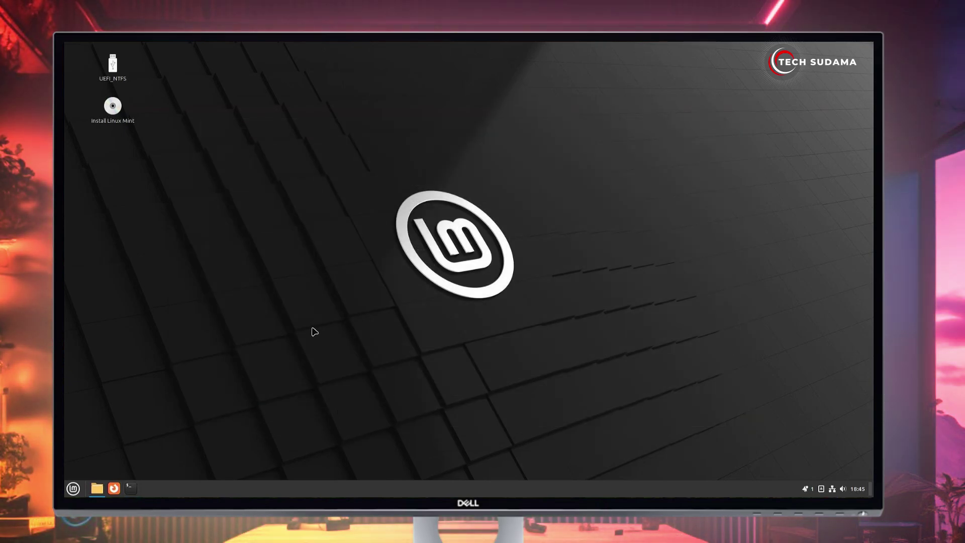
Step: Shut down the Linux Mint live system from the Mint menu so the PC reboots into Brunch
{"action": "left_click", "coordinate": [73, 489]}
{"action": "left_click", "coordinate": [86, 458]}
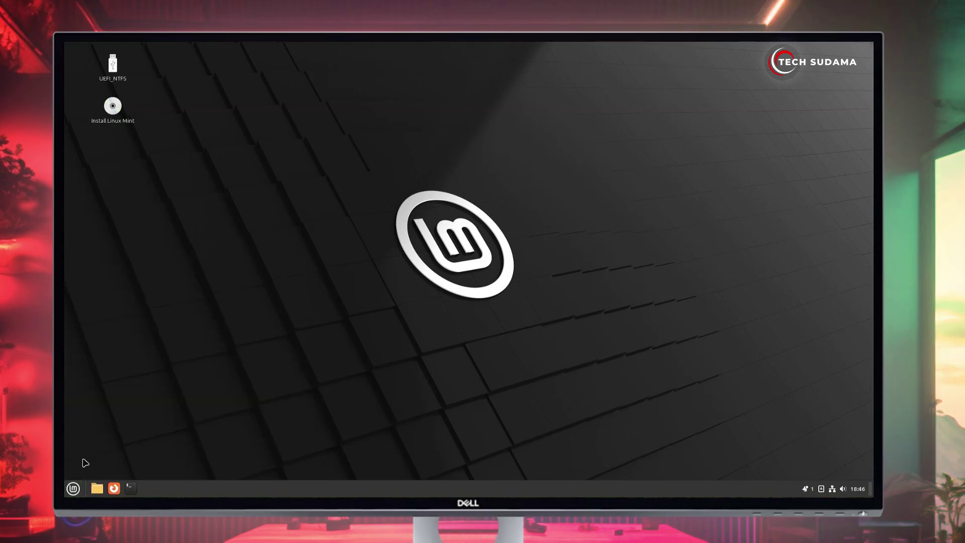
{"action": "left_click", "coordinate": [496, 298]}
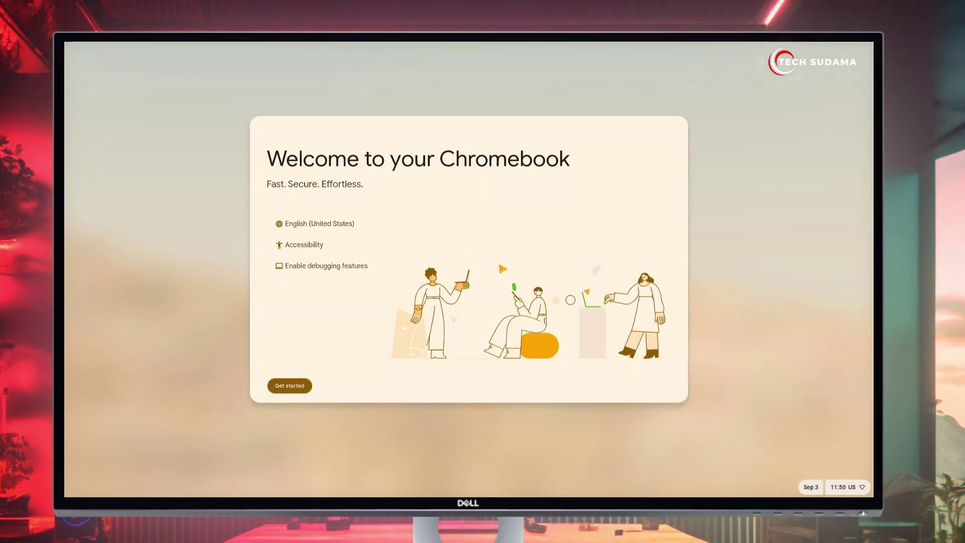
Step: Start the Chromebook setup and choose setting it up for personal use
{"action": "left_click", "coordinate": [290, 387]}
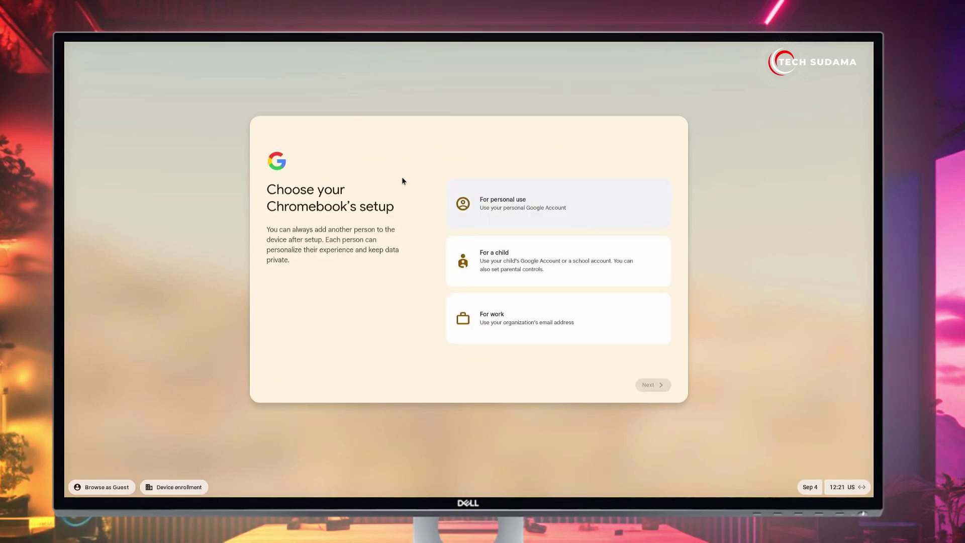
{"action": "left_click", "coordinate": [490, 211]}
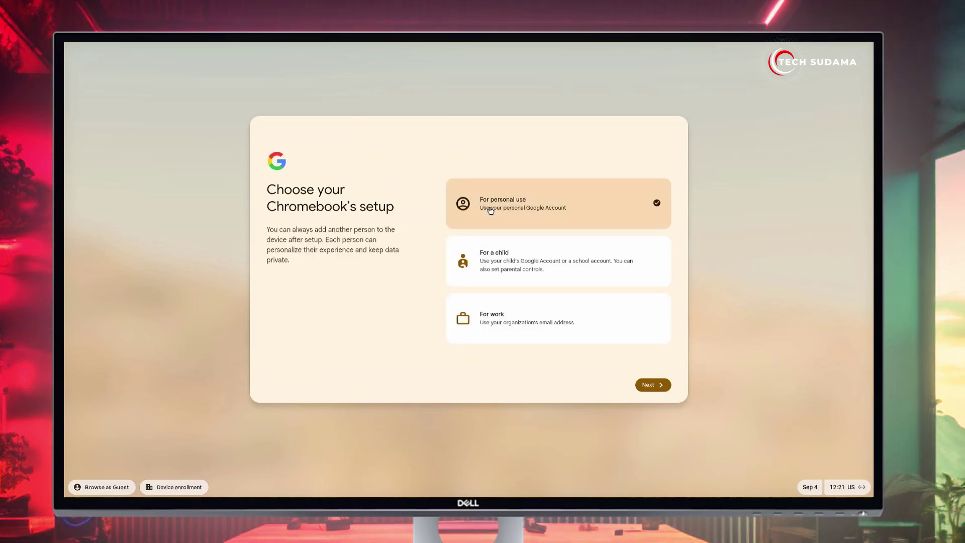
{"action": "left_click", "coordinate": [651, 385]}
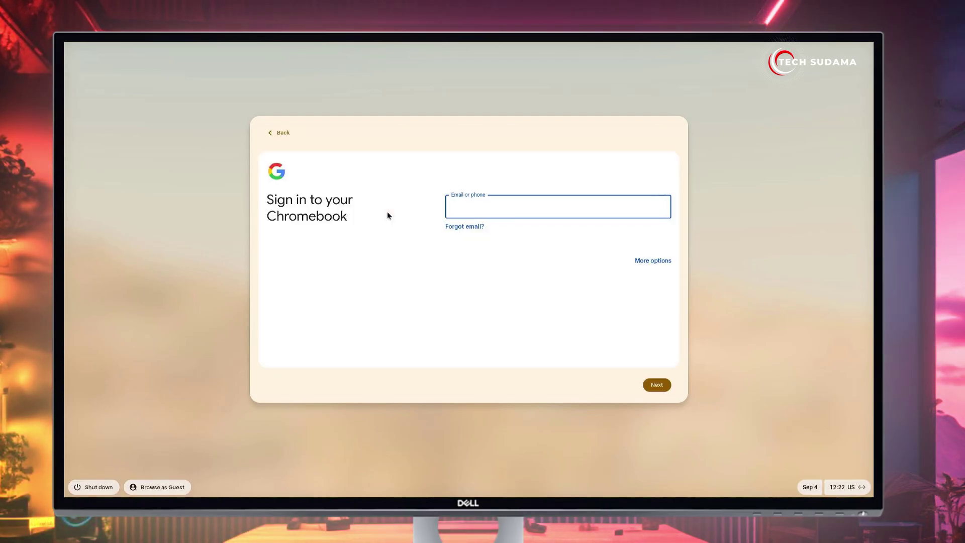
Step: Sign in with the Google account e-mail address and password
{"action": "key", "text": "Return"}
{"action": "type", "text": "•••••"}
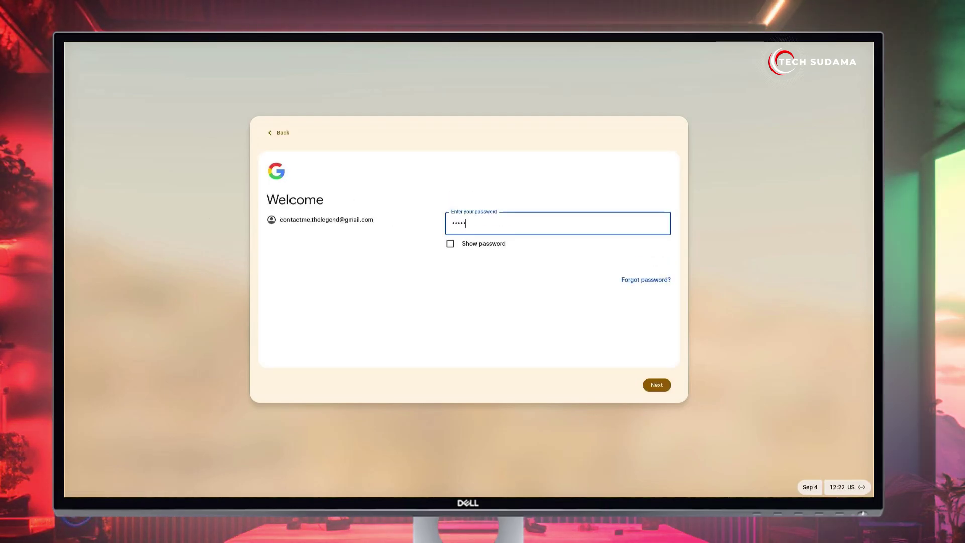
{"action": "key", "text": "Return"}
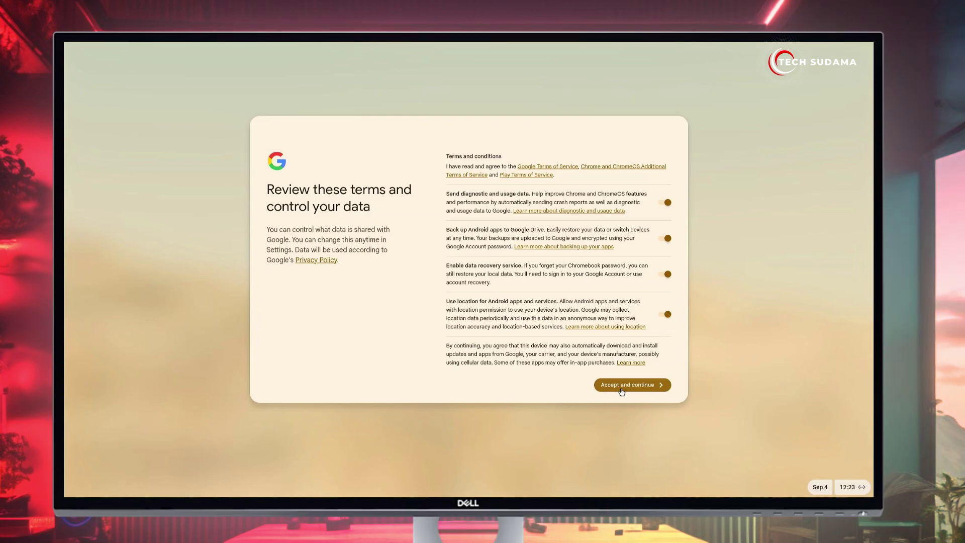
Step: Accept the terms and sync, and choose signing in with the Google Account password
{"action": "left_click", "coordinate": [622, 390]}
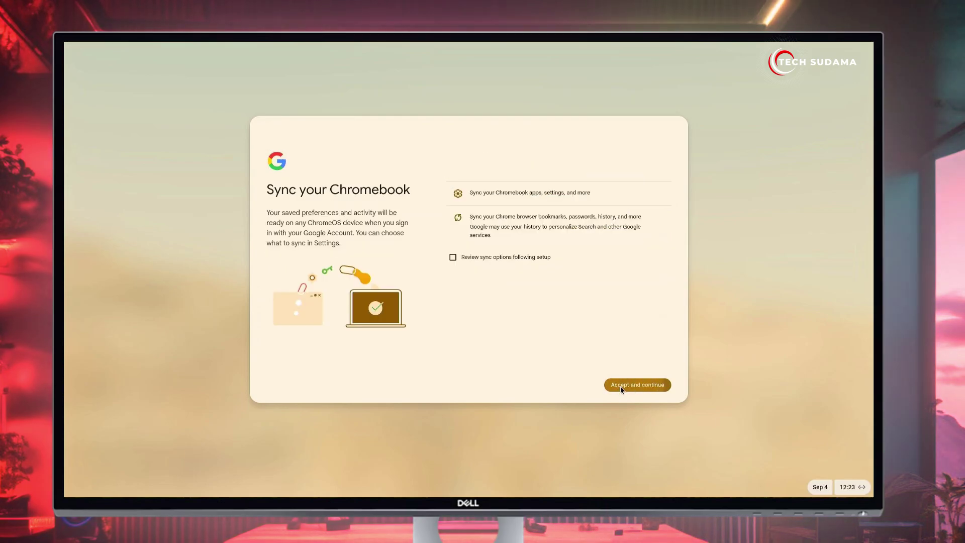
{"action": "left_click", "coordinate": [621, 386]}
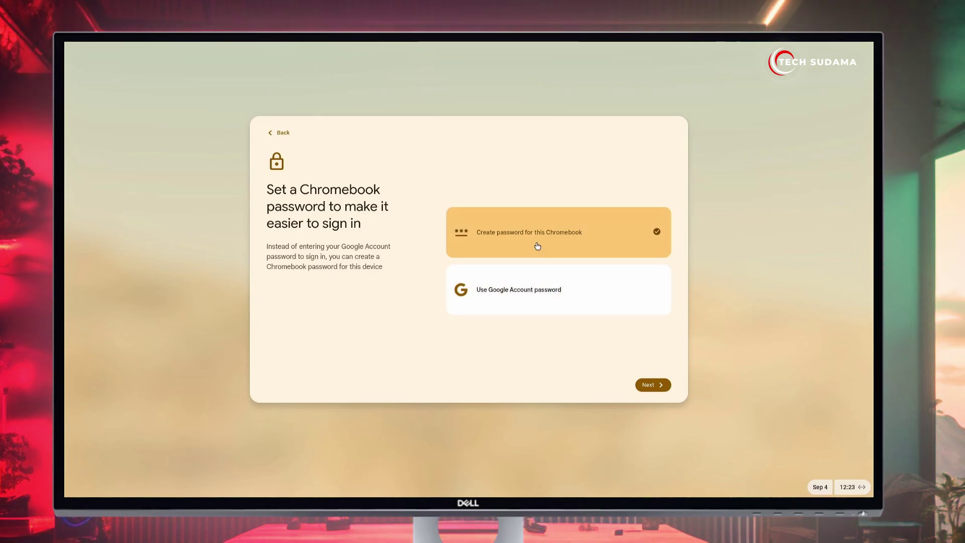
{"action": "left_click", "coordinate": [607, 310]}
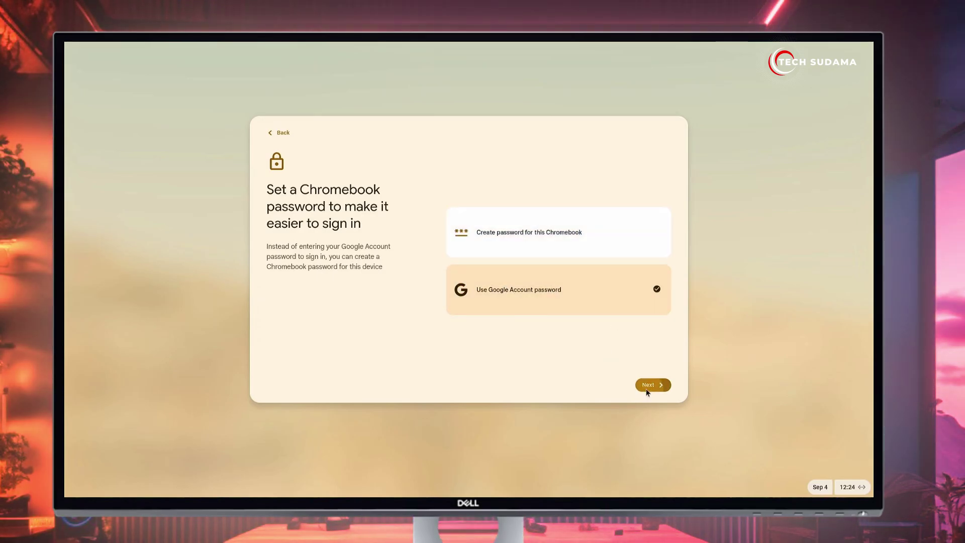
{"action": "left_click", "coordinate": [649, 385]}
Step: Adjust the display and text size and keep the Auto theme
{"action": "left_click_drag", "start_coordinate": [623, 334], "coordinate": [647, 334]}
{"action": "left_click", "coordinate": [654, 385]}
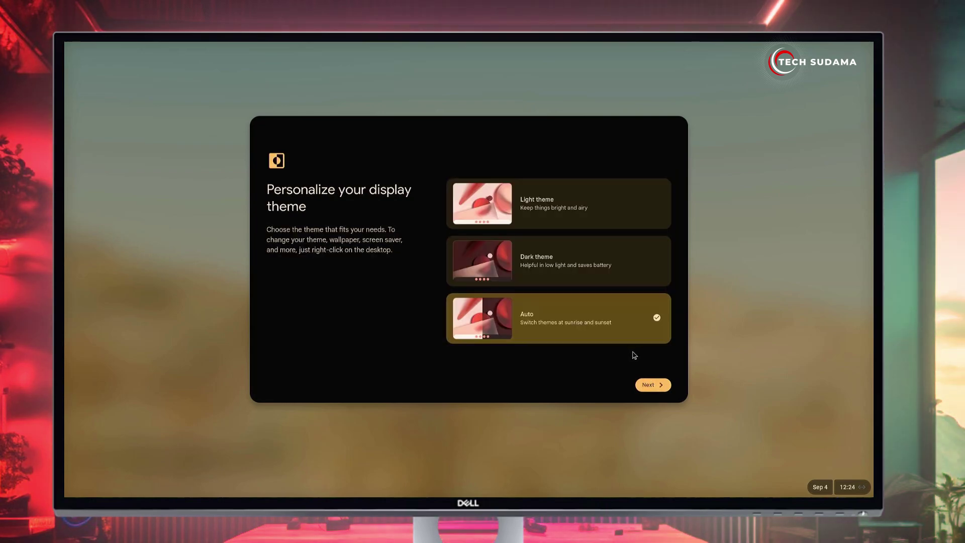
{"action": "left_click", "coordinate": [649, 385]}
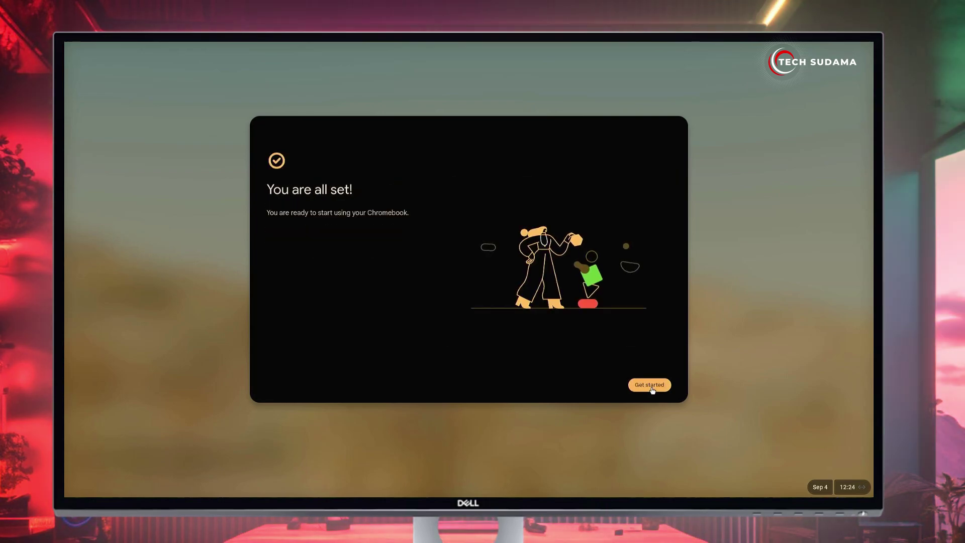